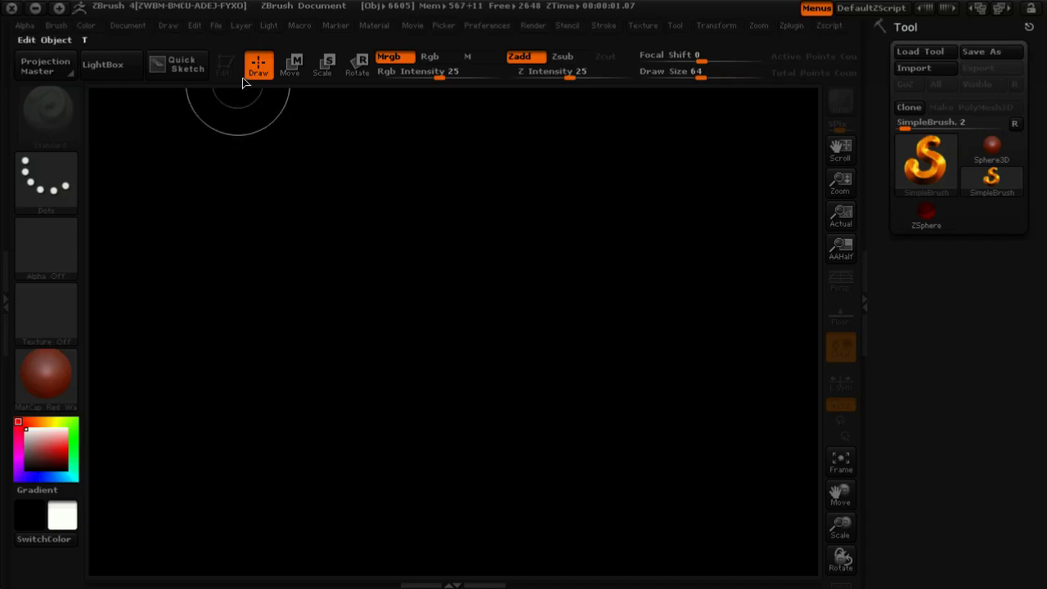
Draw a large Sphere3D on the canvas and convert it to an editable PolyMesh3D subdivided twice
left_click(991, 147)
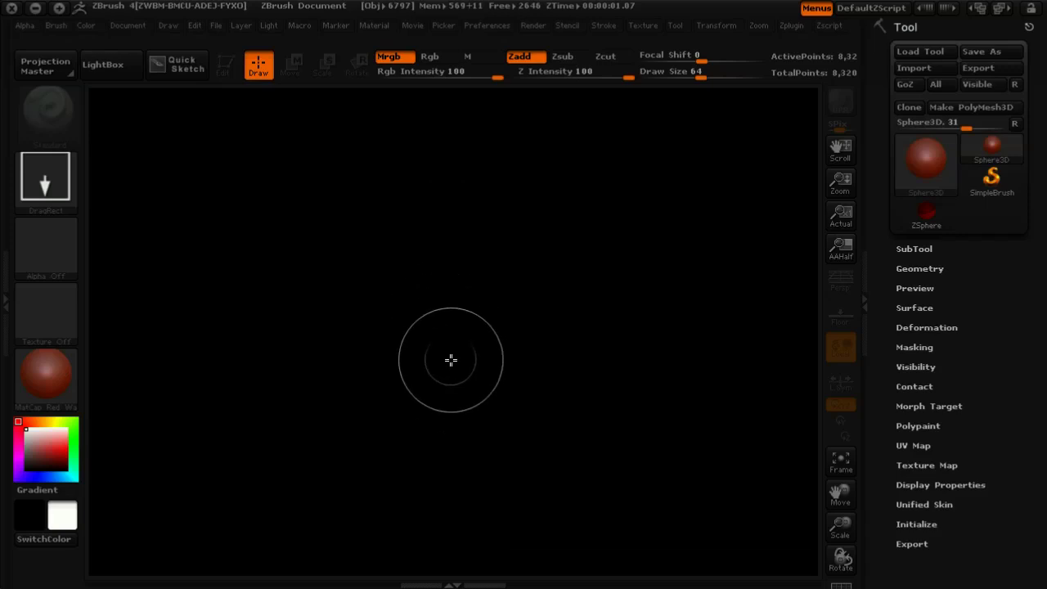
mouse_move(440, 341)
left_mouse_down()
mouse_move(444, 575)
mouse_move(442, 531)
left_mouse_up()
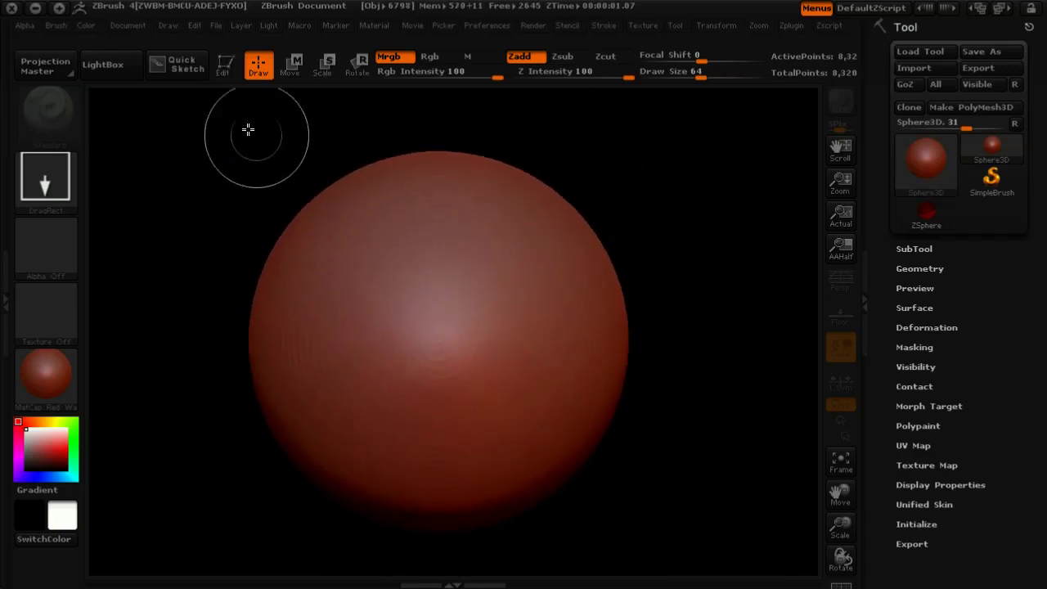
left_click(224, 67)
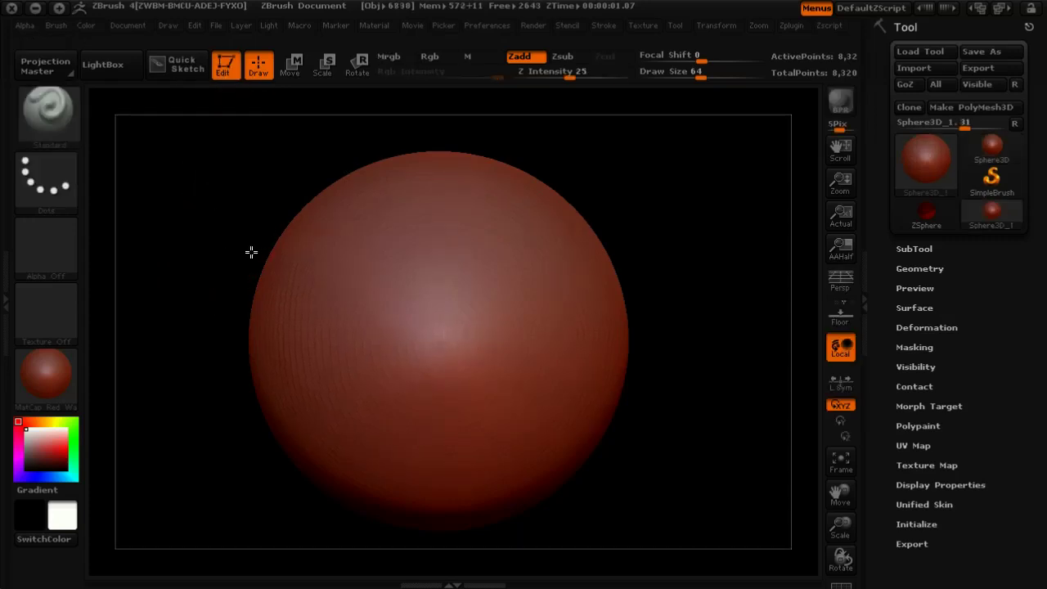
left_click(974, 107)
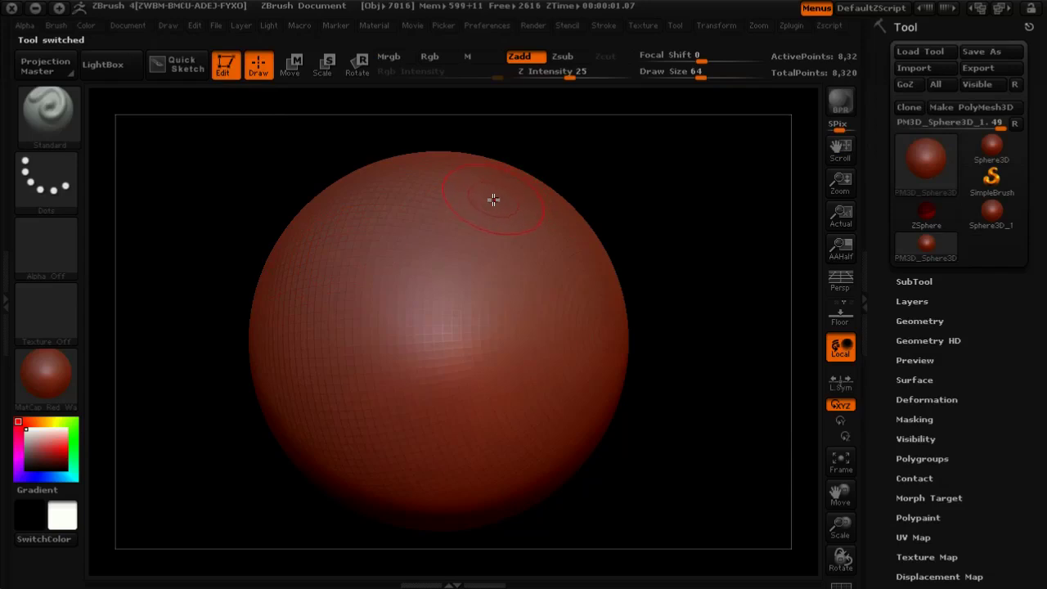
key("ctrl+d")
key("ctrl+d")
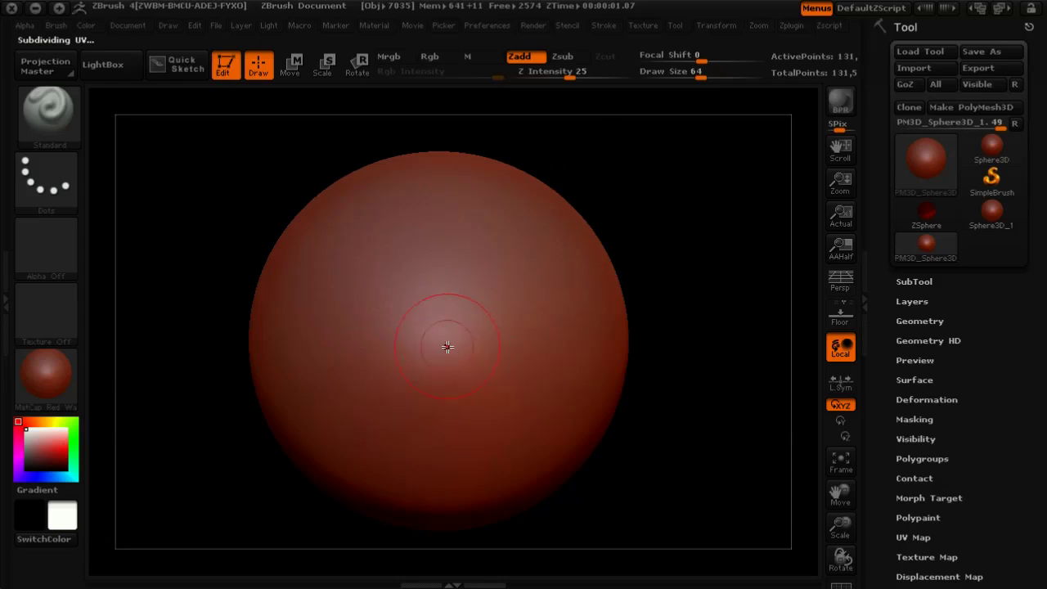
Sculpt a round dent with a raised rim into the front of the sphere using the Standard brush, and smooth its interior
mouse_move(433, 334)
left_mouse_down()
mouse_move(460, 355)
mouse_move(416, 369)
mouse_move(438, 355)
left_mouse_up()
key("shift")
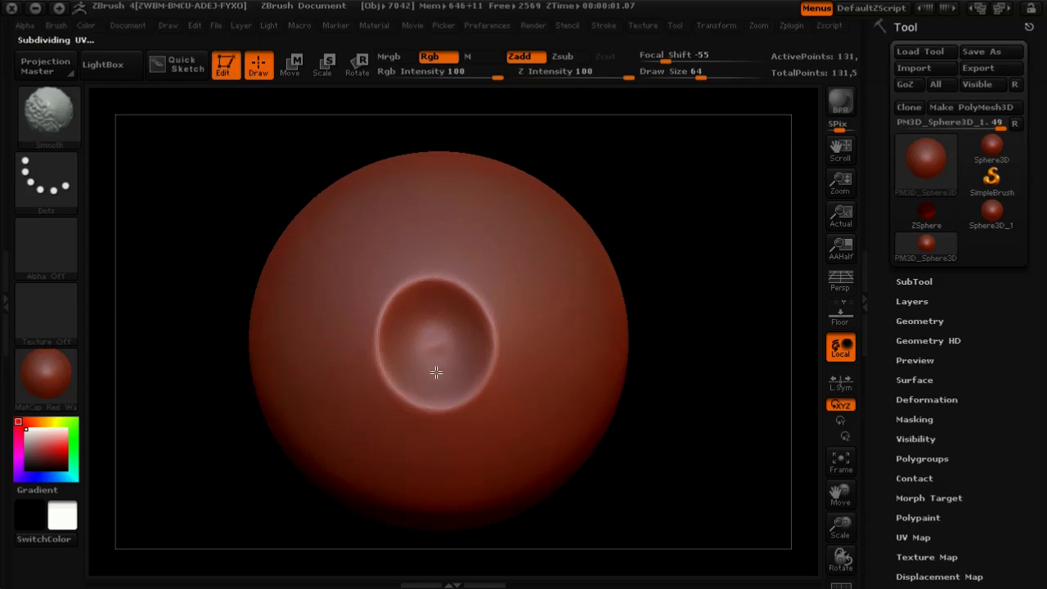
key("shift")
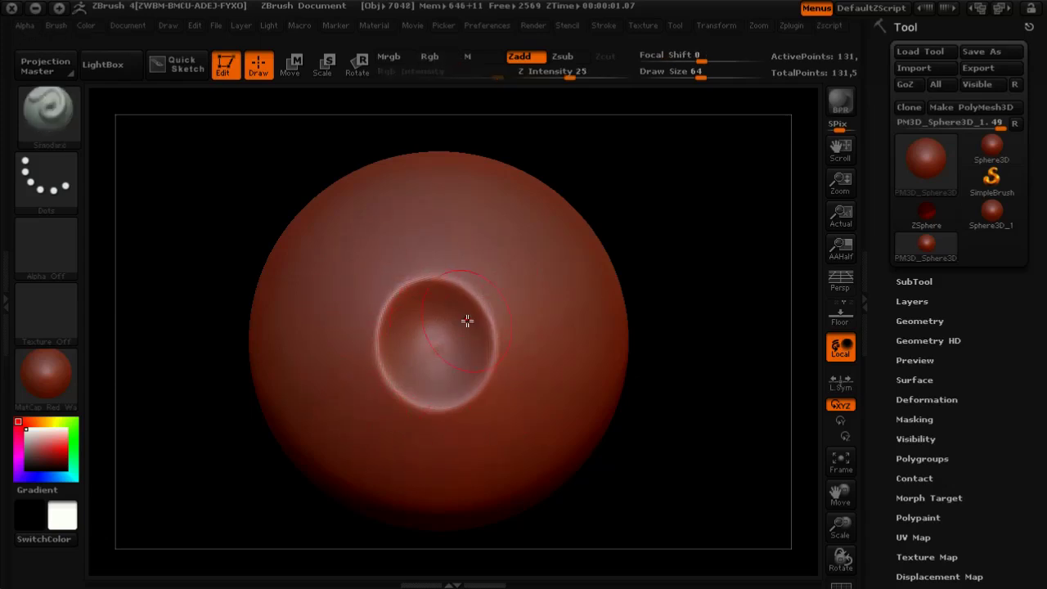
key("shift")
Show the sphere's polyframe to examine the polygon flow around the dent, and hide it again
left_click(842, 585)
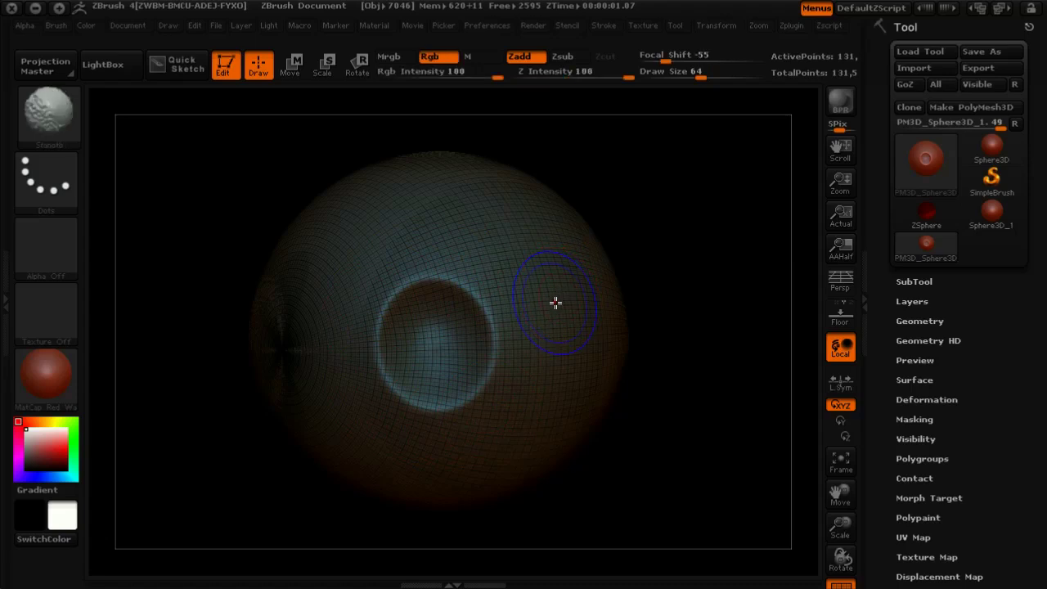
key("shift+f")
key("ctrl+z")
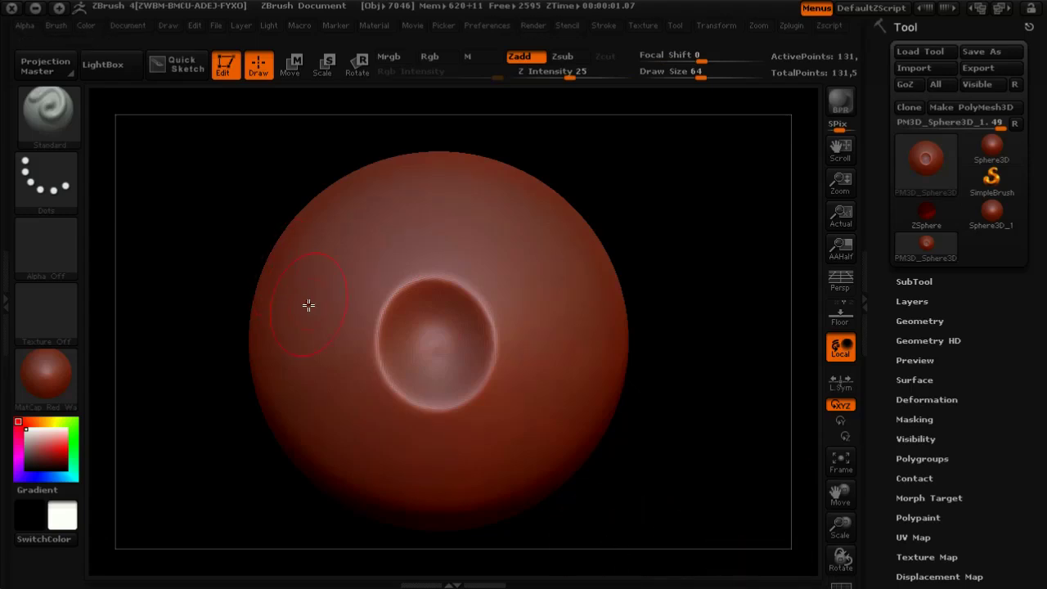
key("shift+f")
key("shift+f")
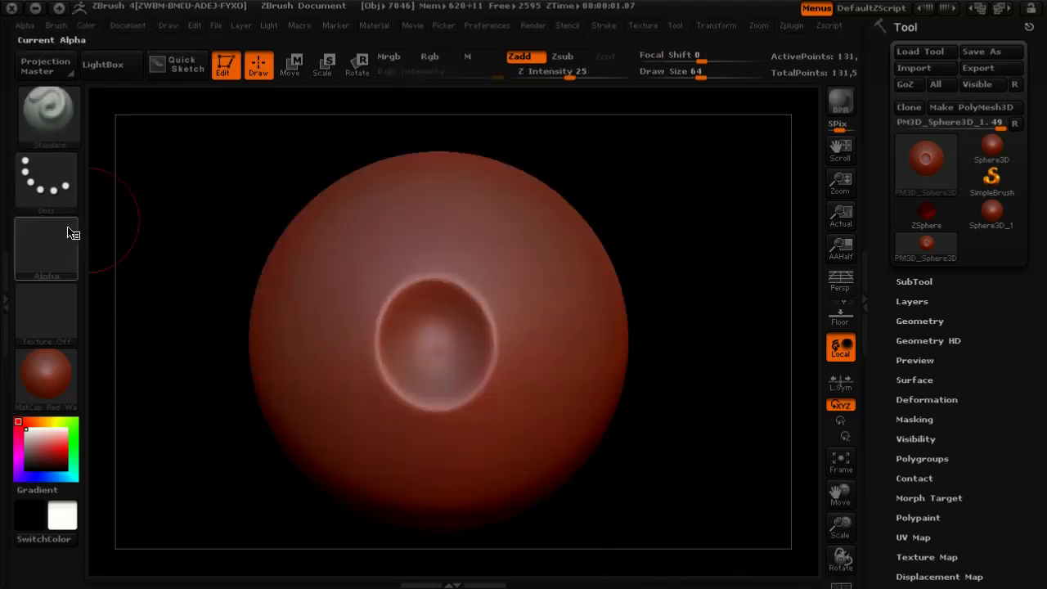
Stamp a patch of bumpy texture on the sphere's surface beside the upper right of the dent, using Alpha 04 and the DragRect stroke
left_click(49, 181)
left_click(198, 198)
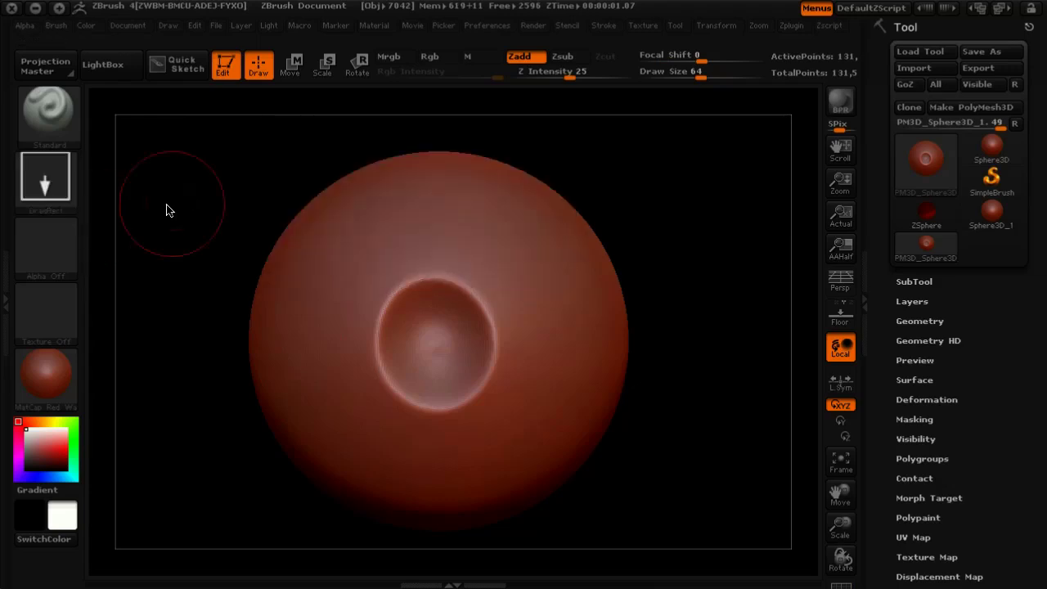
left_click(50, 267)
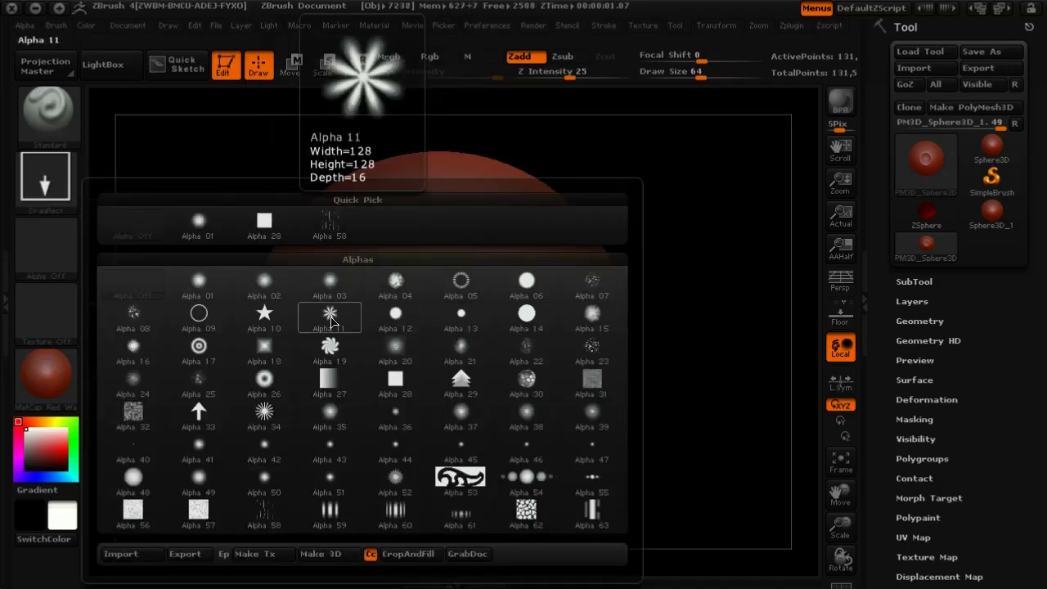
left_click(329, 347)
left_click(45, 254)
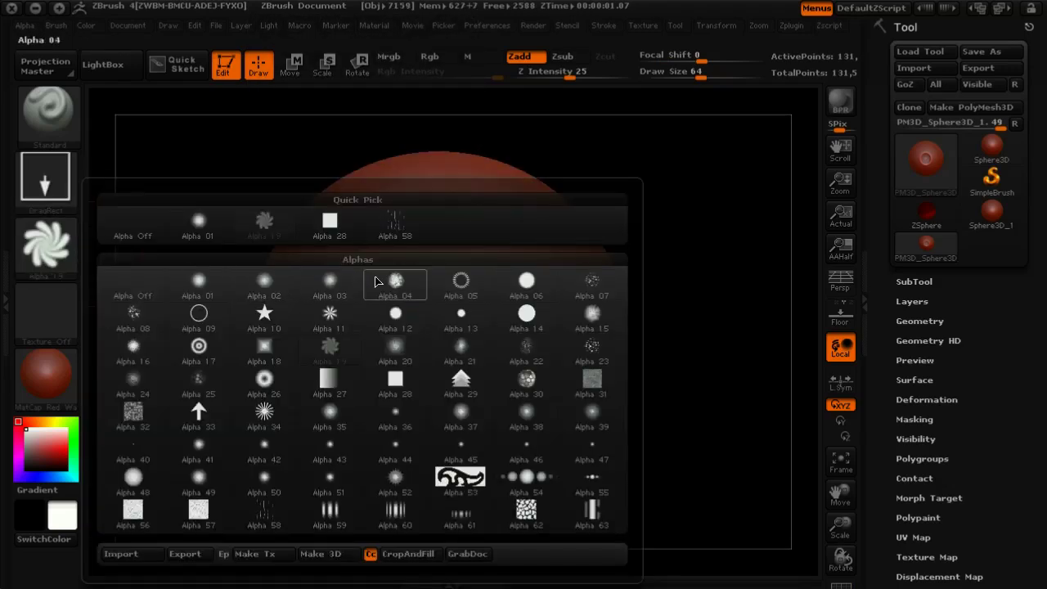
left_click(376, 281)
left_click_drag(495, 269, 491, 257)
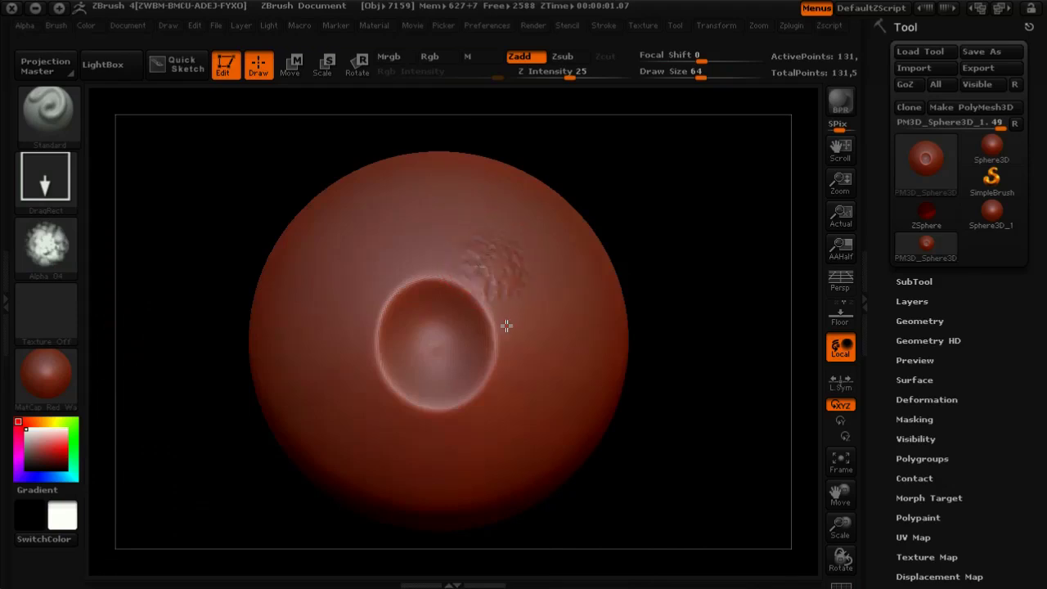
Spray fine skin texture over the area left of the dent, using Alpha 07, the Spray stroke and a Z Intensity of 3
left_click(49, 250)
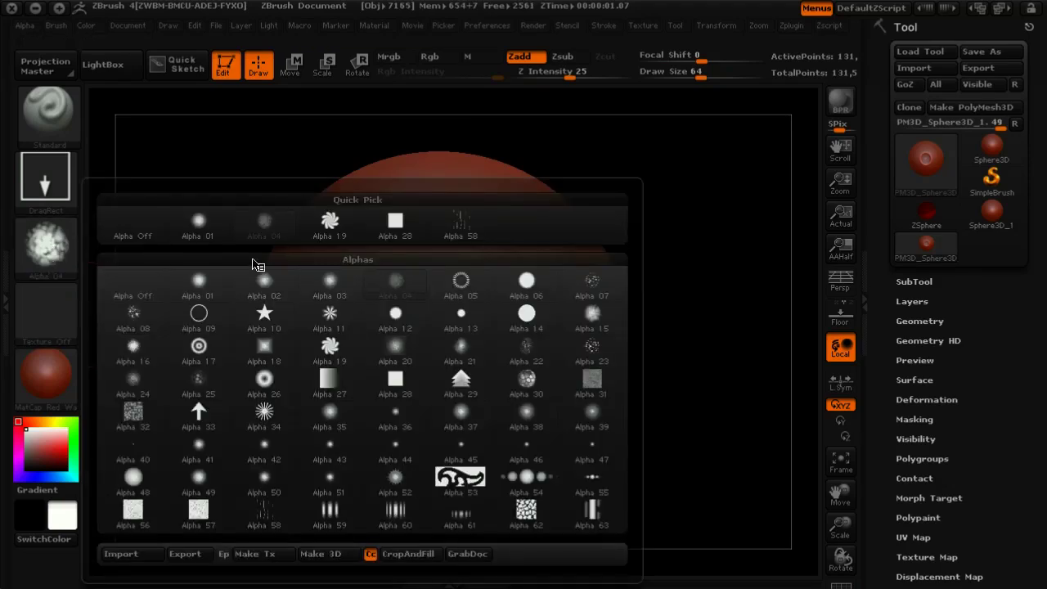
left_click(570, 285)
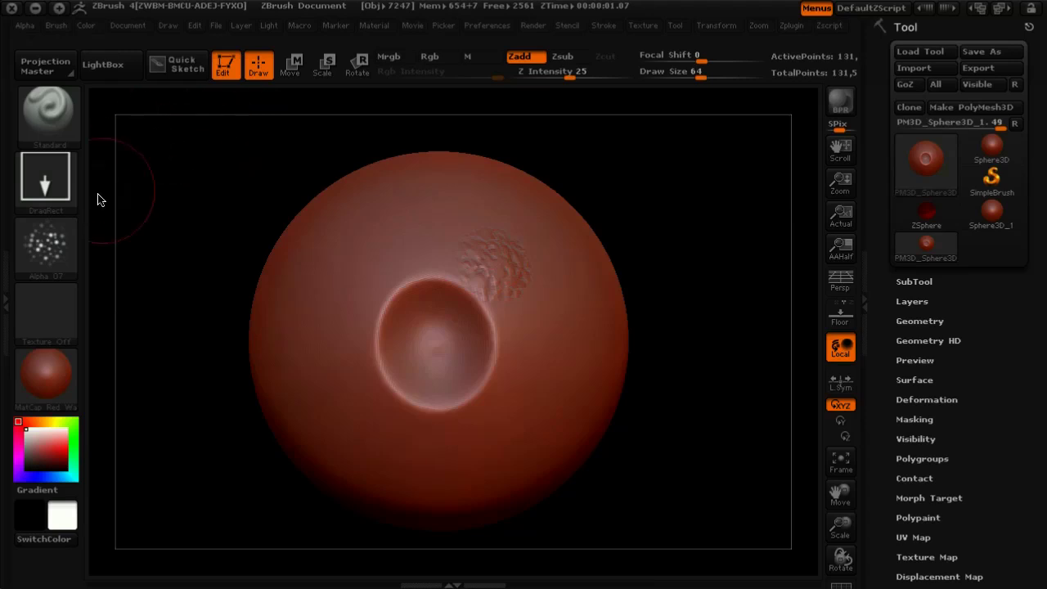
left_click(49, 199)
left_click(395, 197)
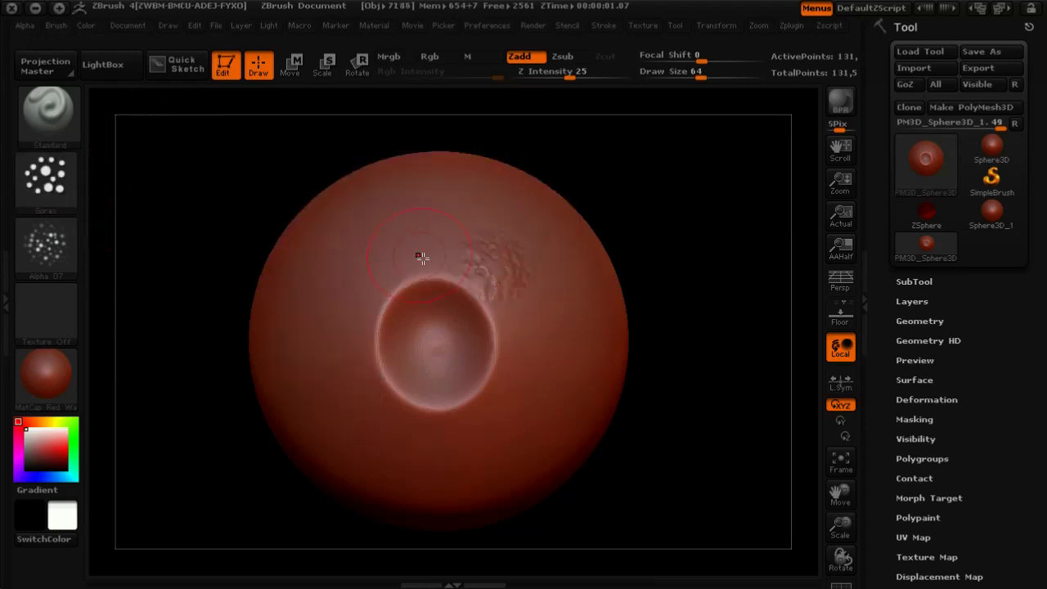
left_click_drag(568, 76, 532, 76)
left_click_drag(645, 241, 629, 226)
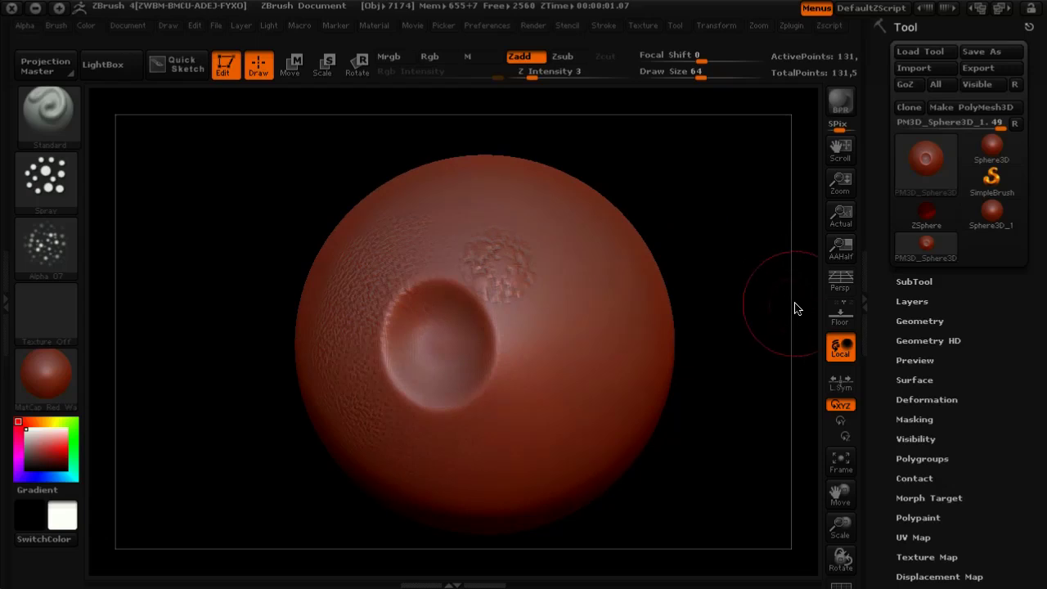
Append a ZSphere as a new subtool to the sculpted sphere and make it the active subtool
left_click(915, 281)
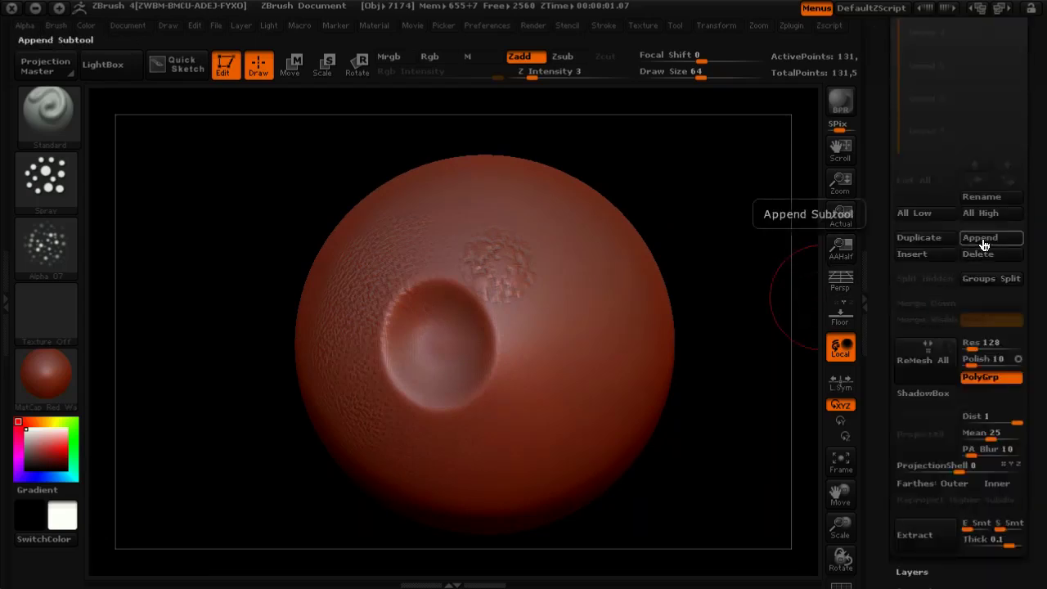
left_click(980, 238)
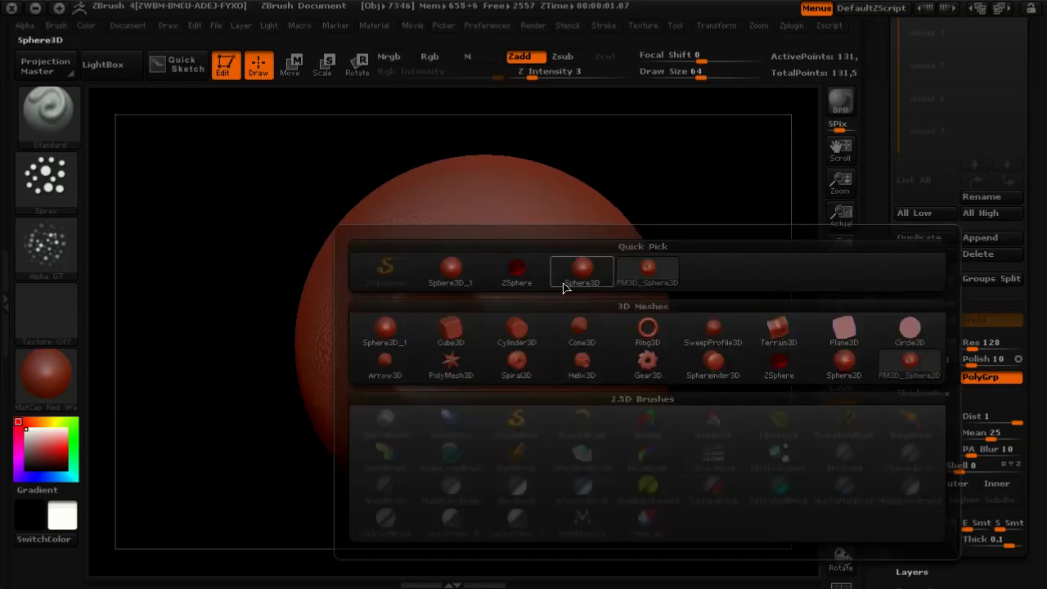
left_click(518, 277)
left_click_drag(1035, 81, 1023, 208)
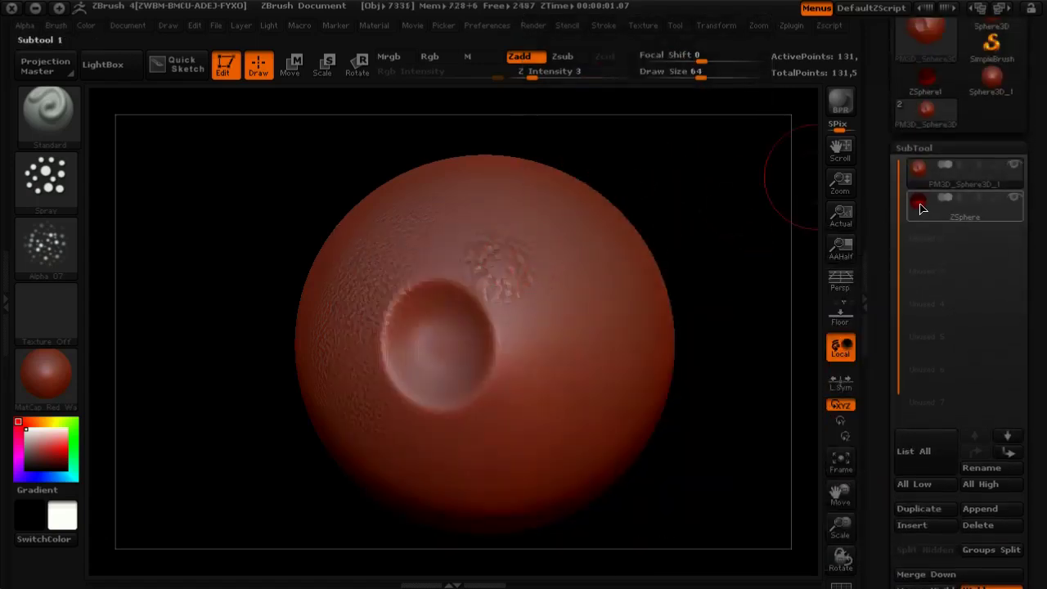
left_click(923, 206)
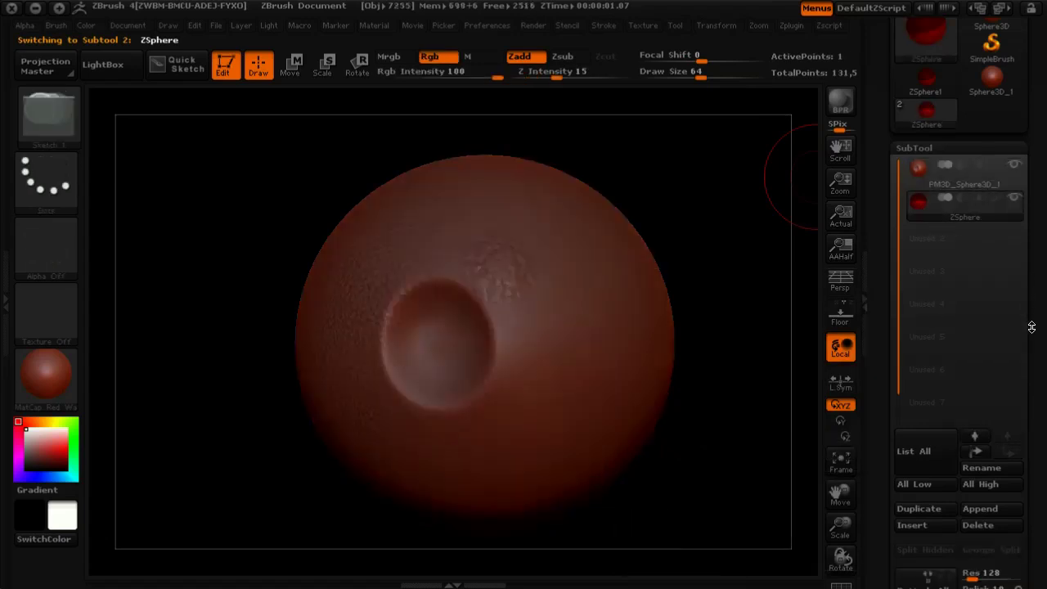
Enable Edit Topology for the ZSphere and set the draw size to 7
left_click_drag(1031, 327, 1005, 122)
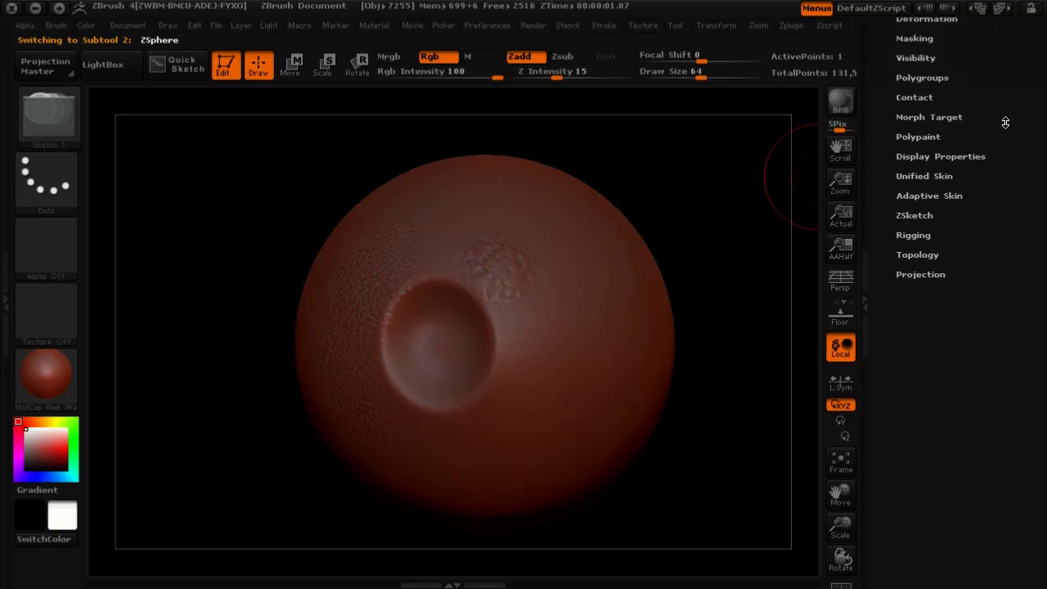
left_click(916, 256)
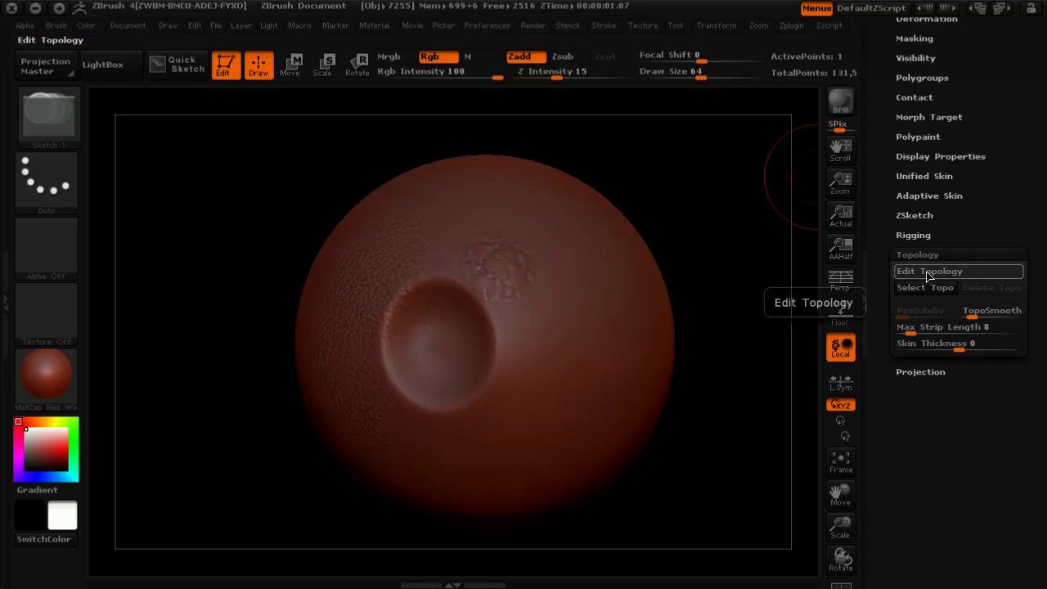
left_click(929, 272)
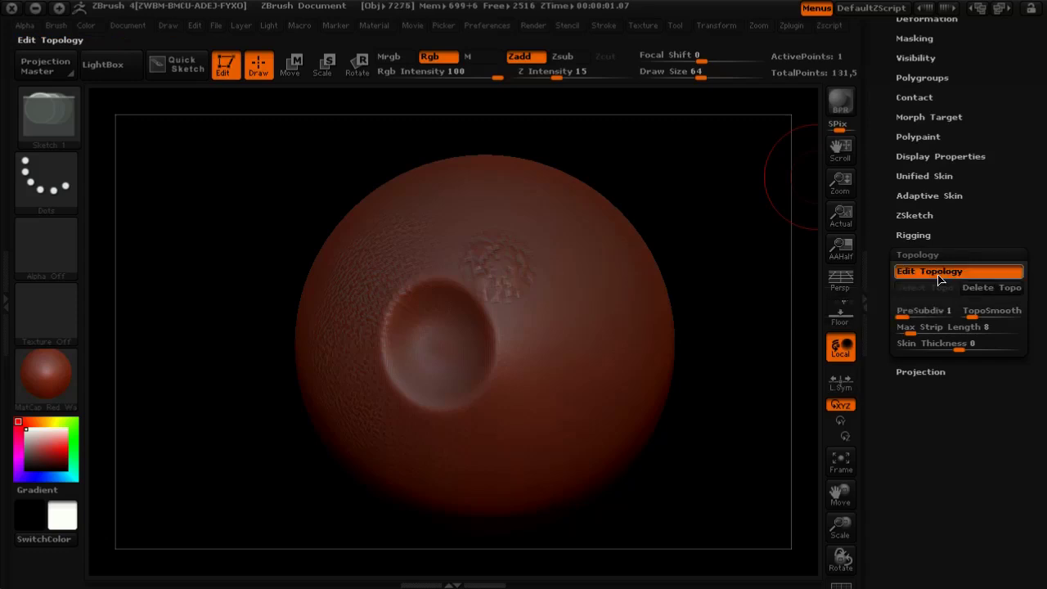
left_click(653, 74)
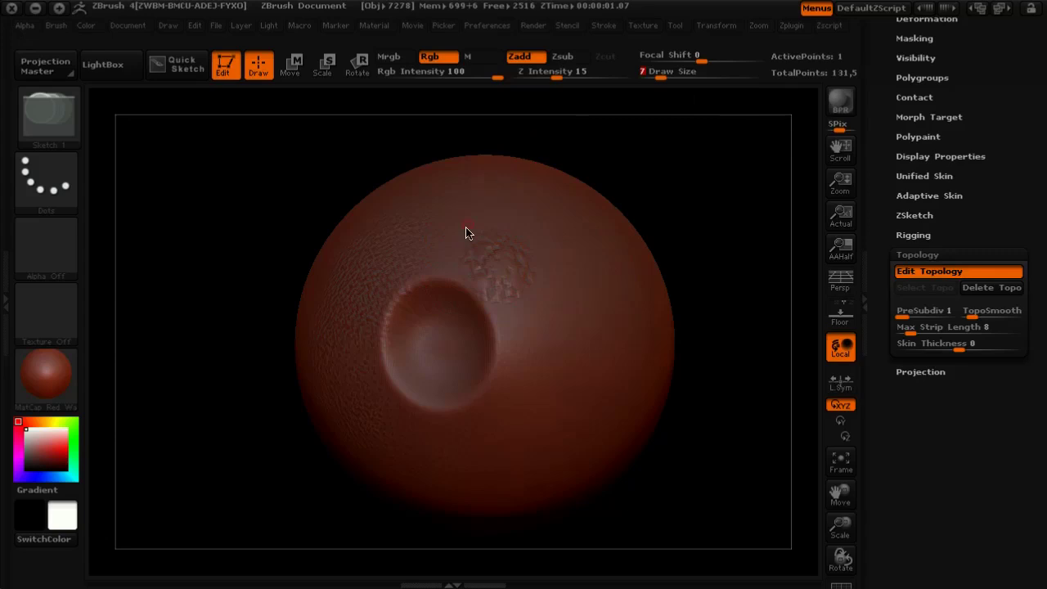
Place a closed ring of six connected topology points around the rim of the dent
left_click_drag(594, 155, 603, 149)
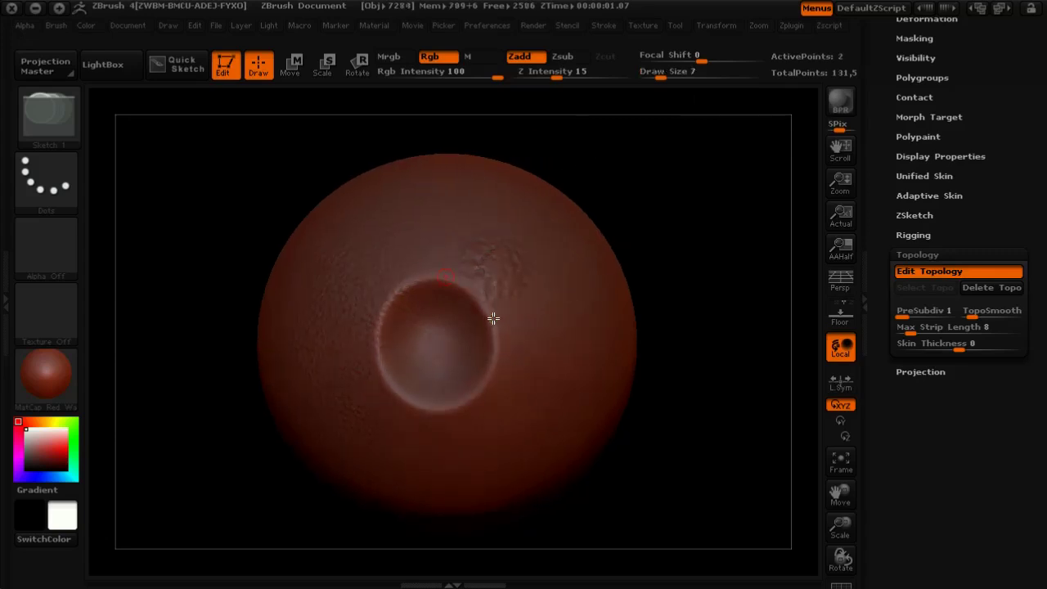
left_click(495, 374)
left_click(450, 412)
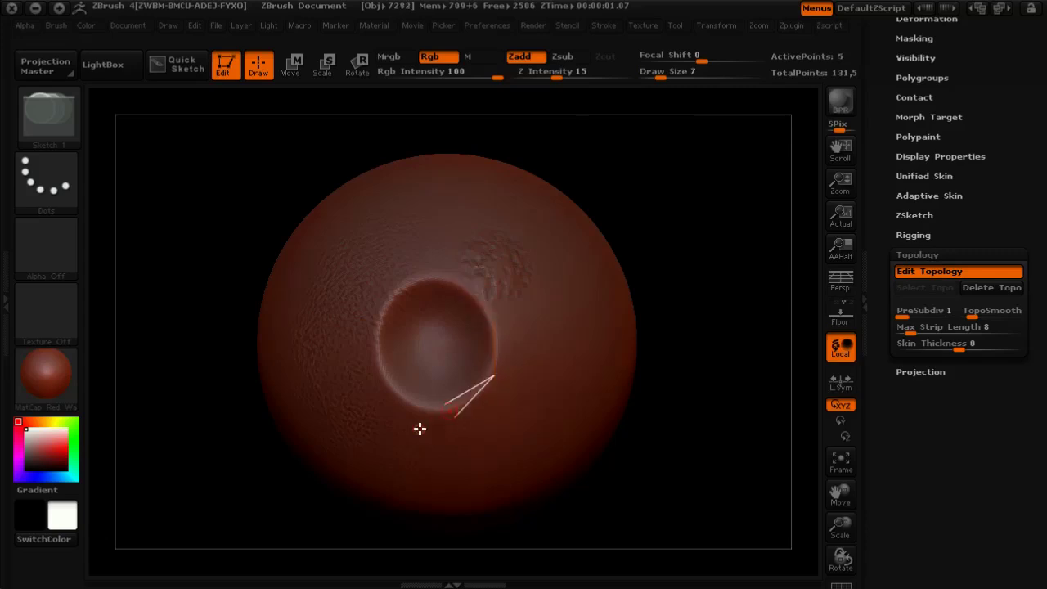
left_click(388, 385)
left_click(384, 312)
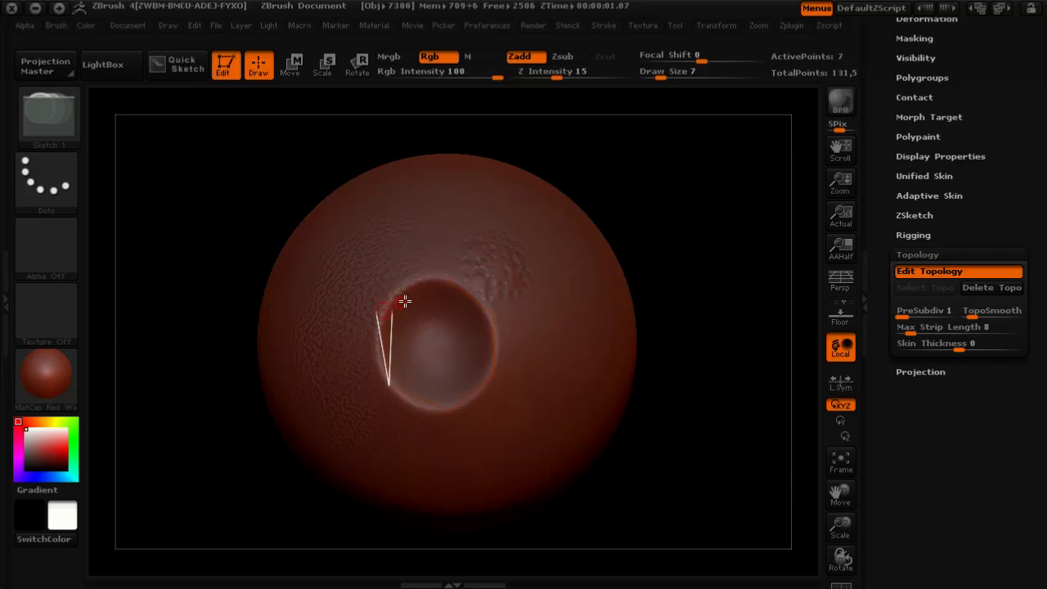
left_click(442, 277)
Move the points of the topology ring so they follow the dent's rim evenly
key("w")
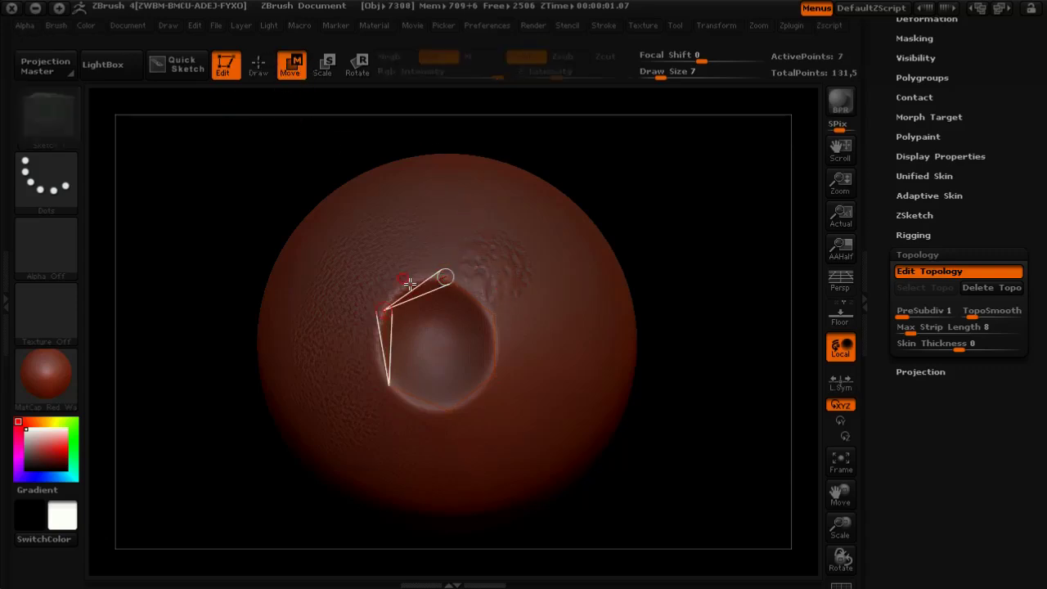
left_click(446, 278)
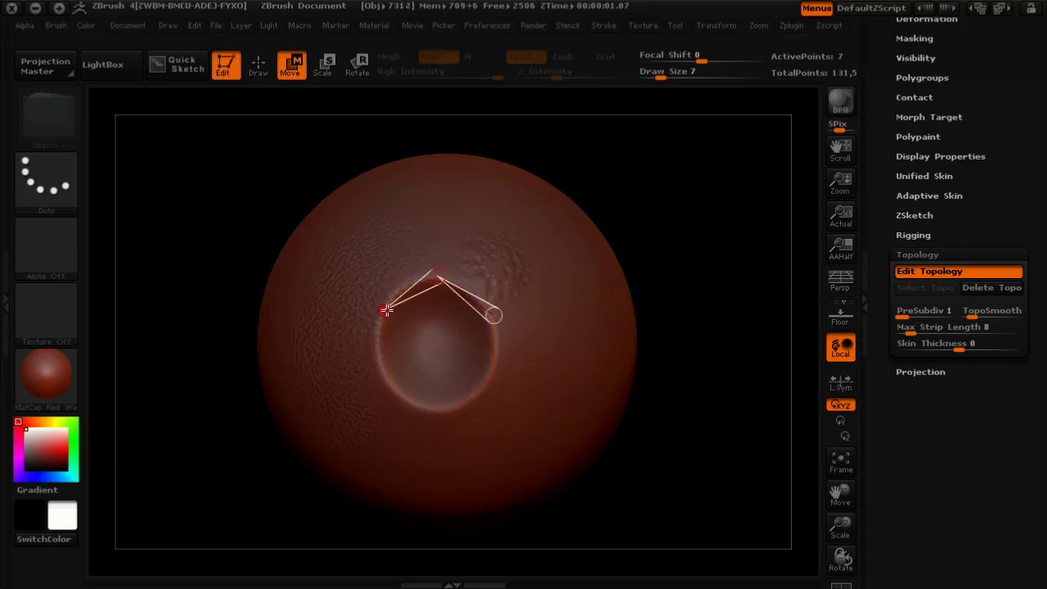
left_click_drag(384, 311, 381, 308)
left_click_drag(386, 383, 400, 383)
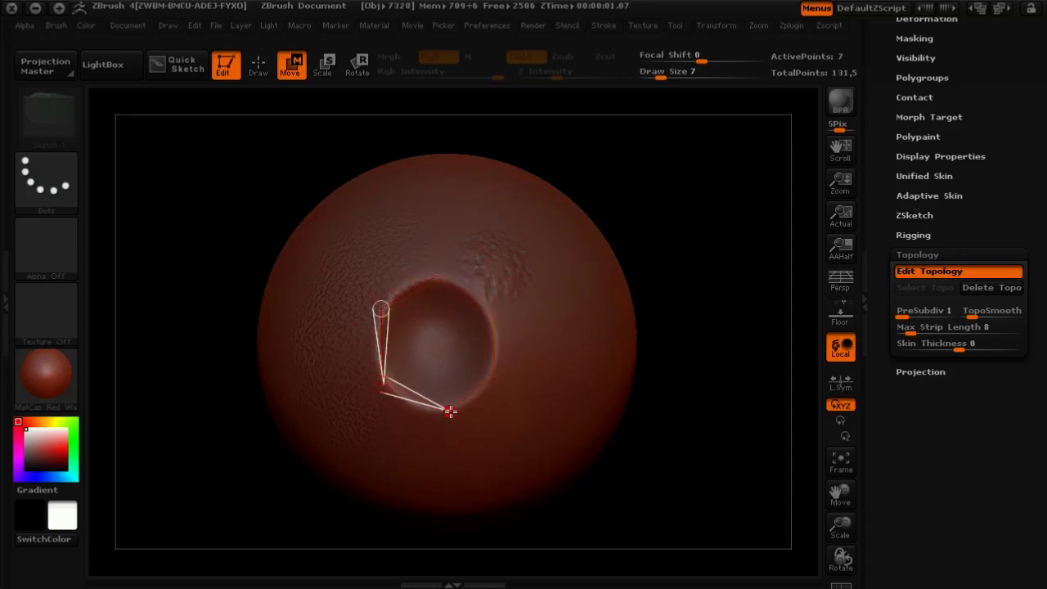
left_click_drag(450, 411, 439, 414)
left_click_drag(496, 319, 494, 310)
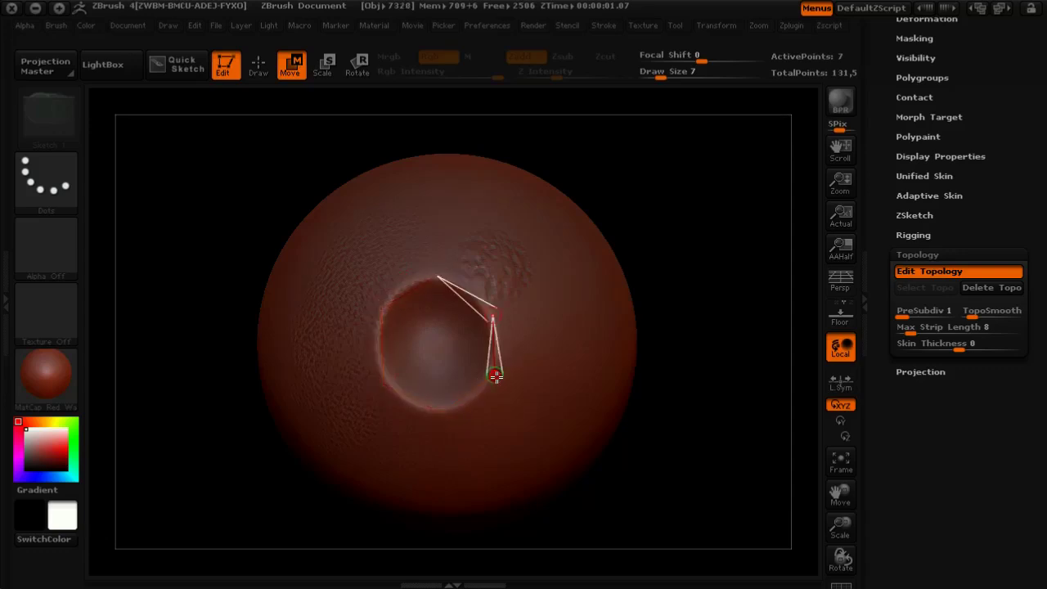
Return to adding topology points and place two outer points above and beside the dent, joined to their rim points
left_click(258, 66)
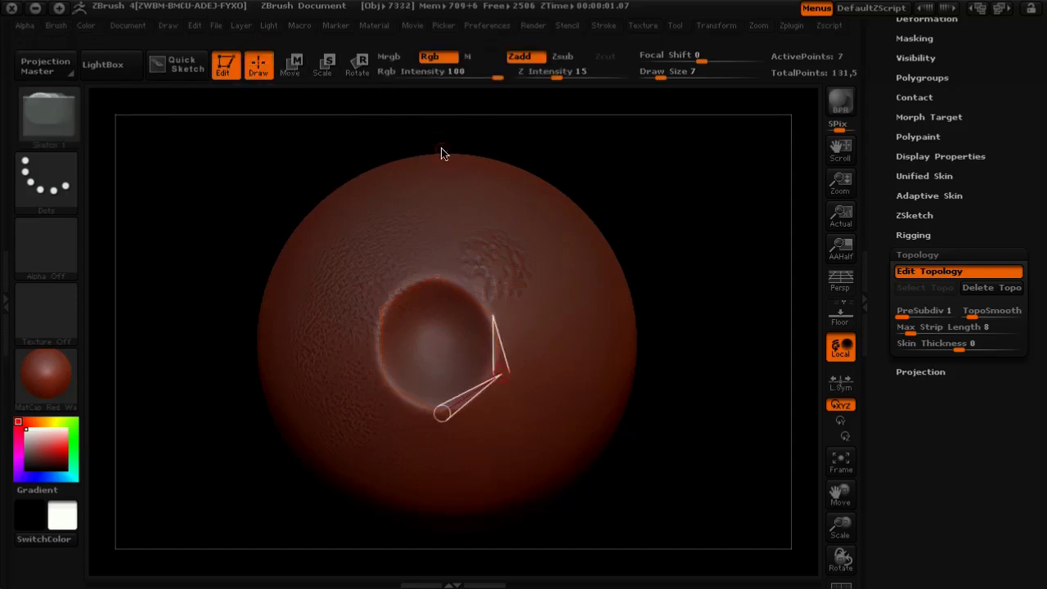
key("ctrl")
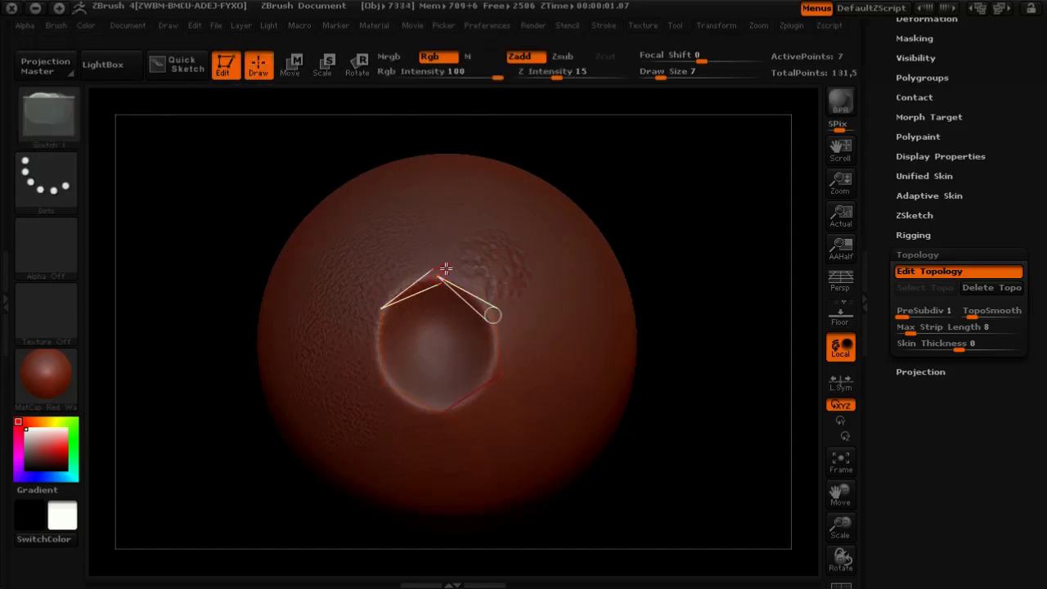
left_click_drag(535, 131, 545, 140)
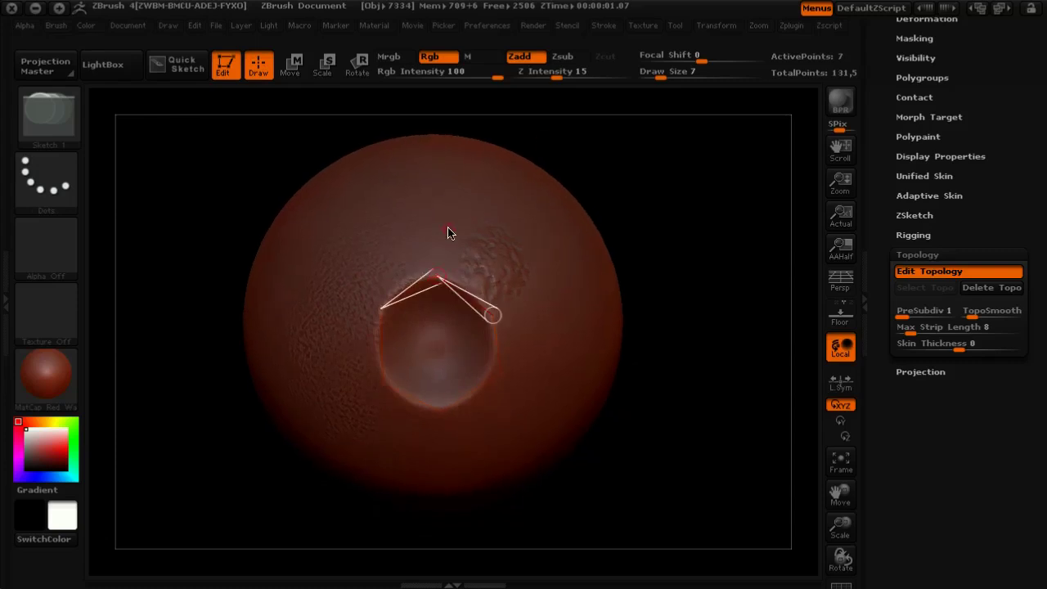
left_click(436, 206)
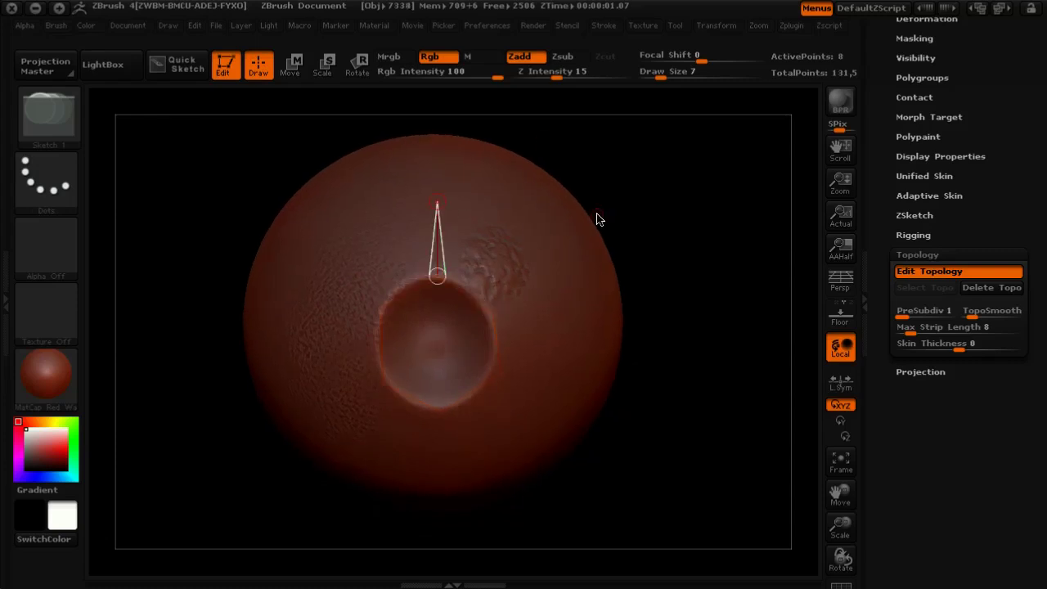
left_click_drag(598, 217, 578, 281)
left_click(576, 275)
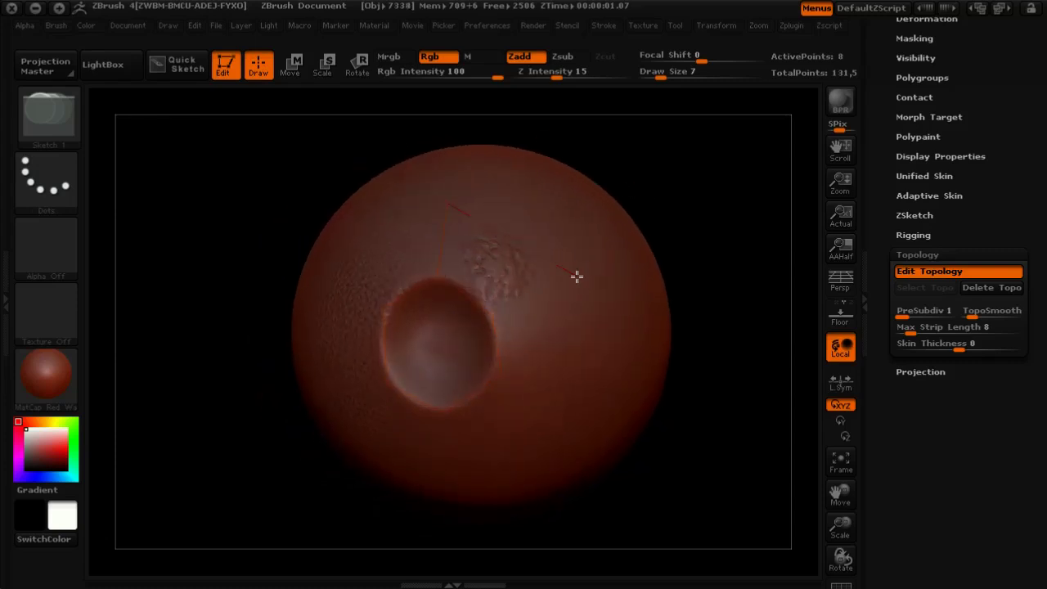
left_click(492, 313)
Continue the outer topology ring around the lower side of the dent, joining each new point to the rim
left_click_drag(709, 256, 695, 215)
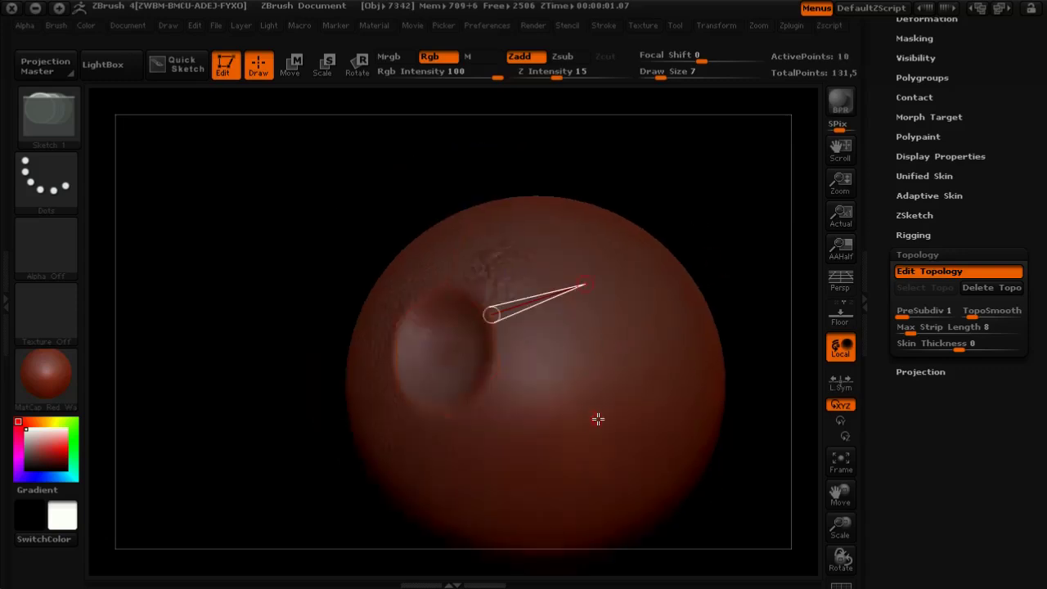
left_click(587, 414)
left_click(498, 372)
left_click_drag(317, 502, 418, 325)
left_click(500, 306)
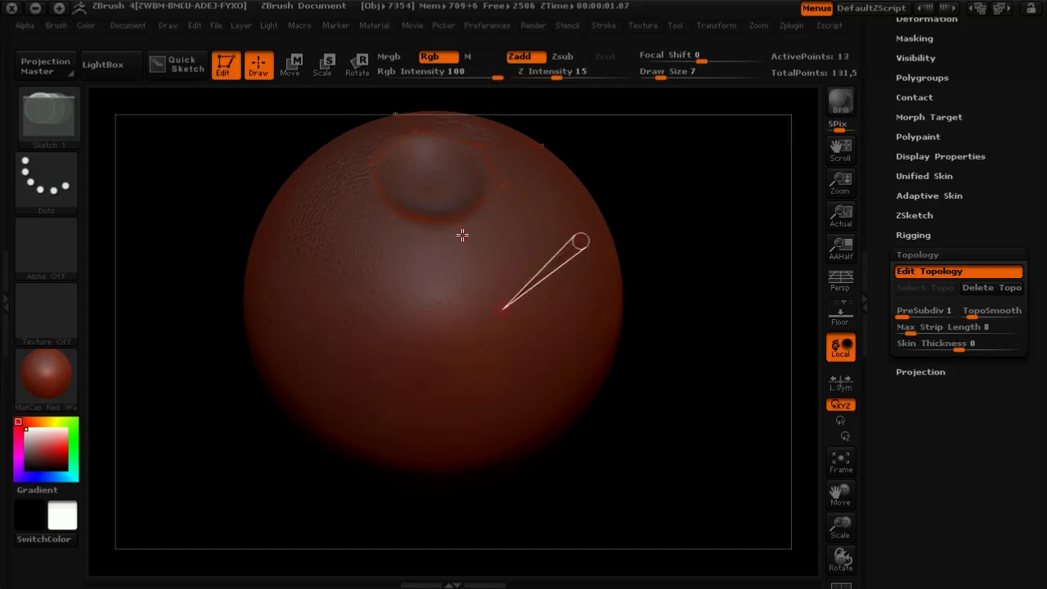
left_click(357, 304)
left_click(348, 313)
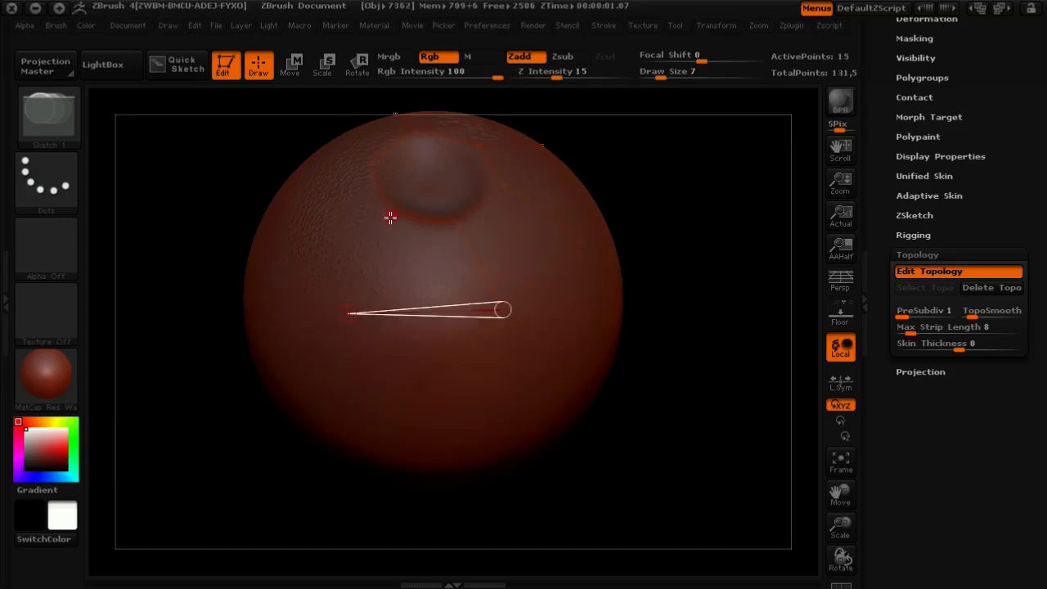
left_click(388, 218)
Place the two remaining outer points on the left side of the dent and join them to the existing topology
left_click_drag(140, 226, 180, 248)
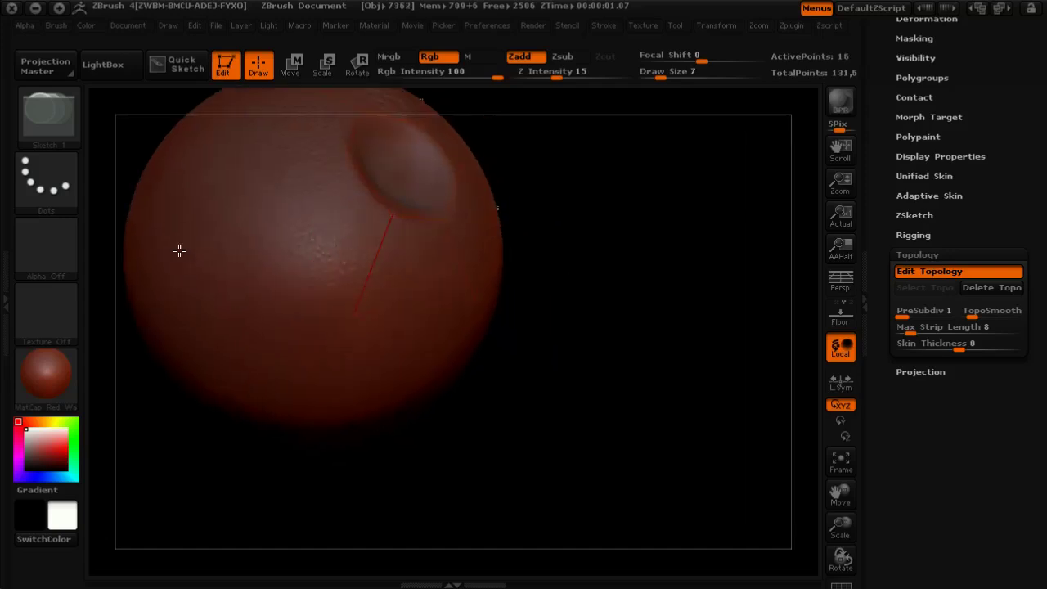
left_click(241, 194)
left_click(351, 155)
left_click_drag(565, 234, 569, 294)
left_click(333, 183)
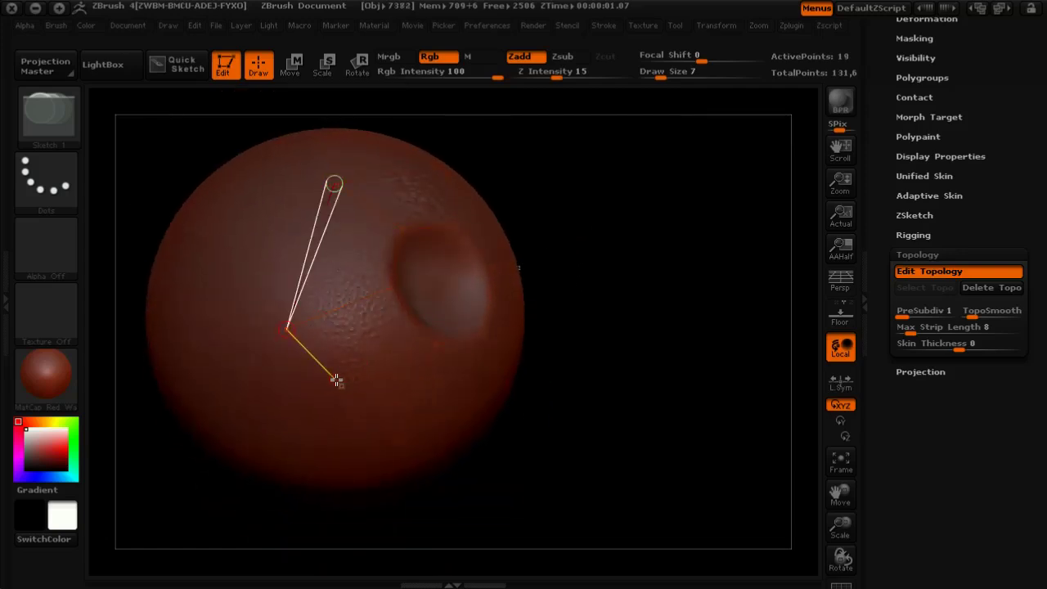
left_click(284, 333)
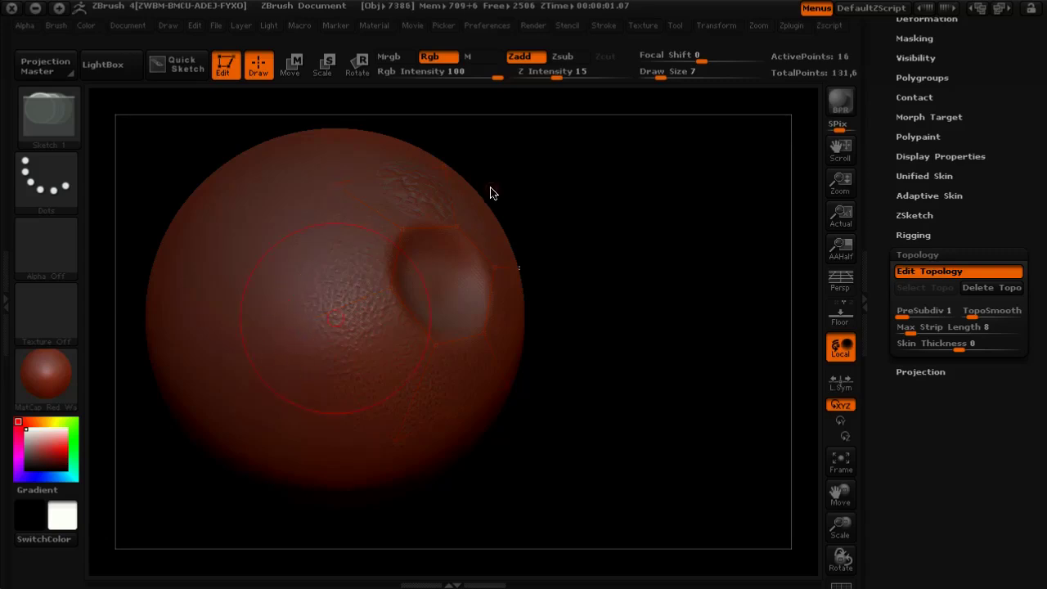
Rebuild the outer point directly left of the dent, joining it to the rim and both neighbours to close the ring
key("ctrl")
left_click(333, 182, "ctrl")
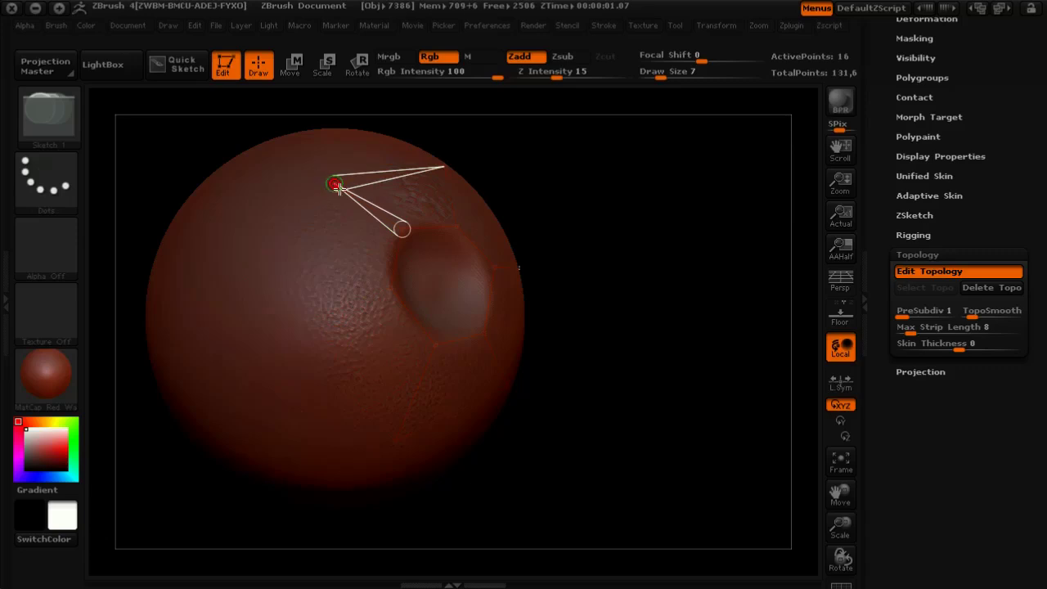
left_click(277, 296)
left_click(392, 288)
left_click(396, 443)
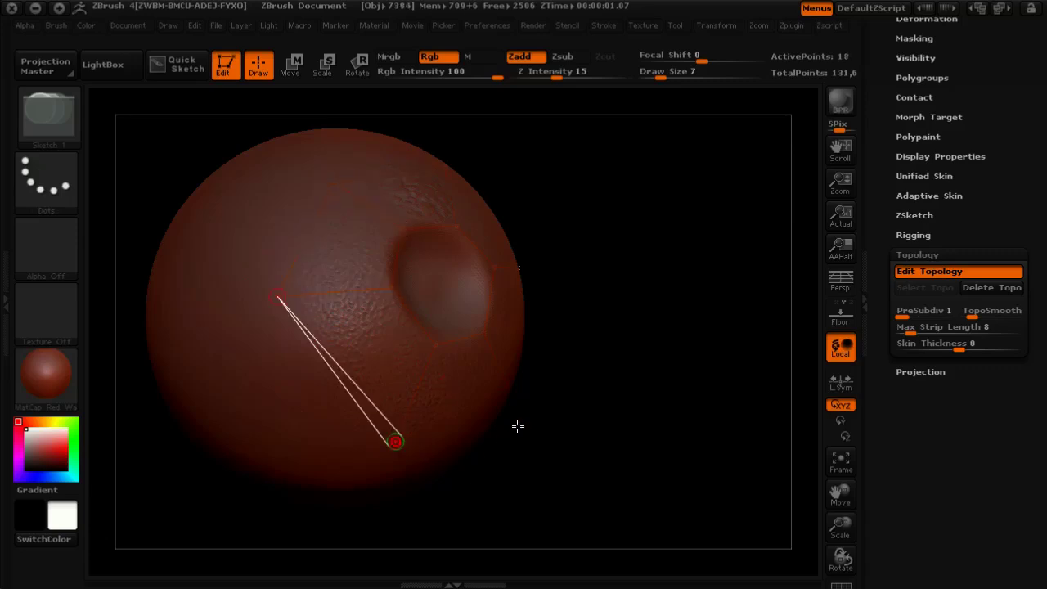
Start another row of topology points farther out on the left and upper sides of the sphere, joined to the outer ring
left_click_drag(611, 317, 316, 300)
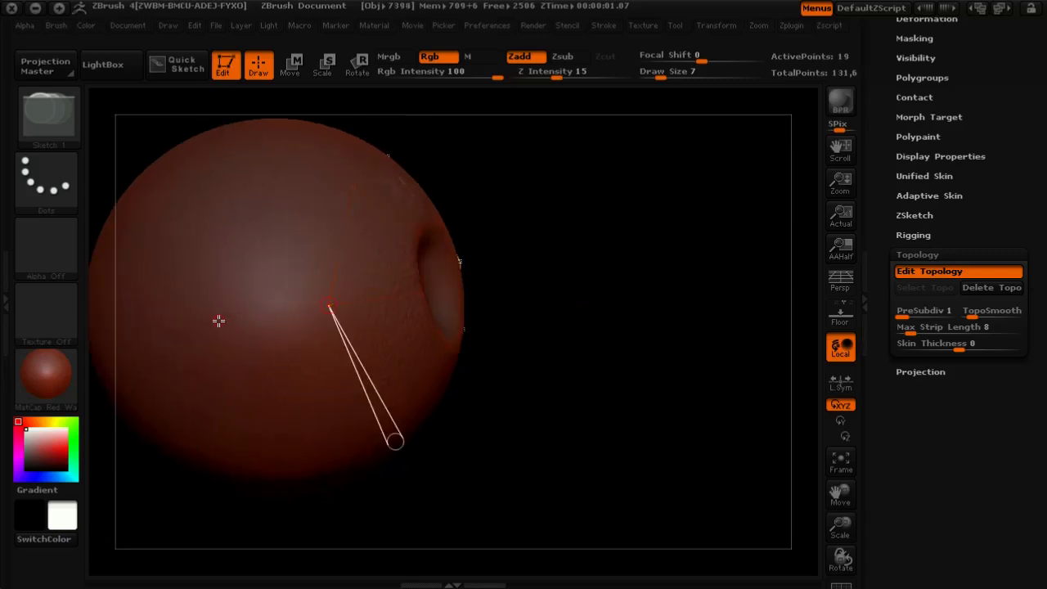
left_click_drag(589, 185, 461, 226)
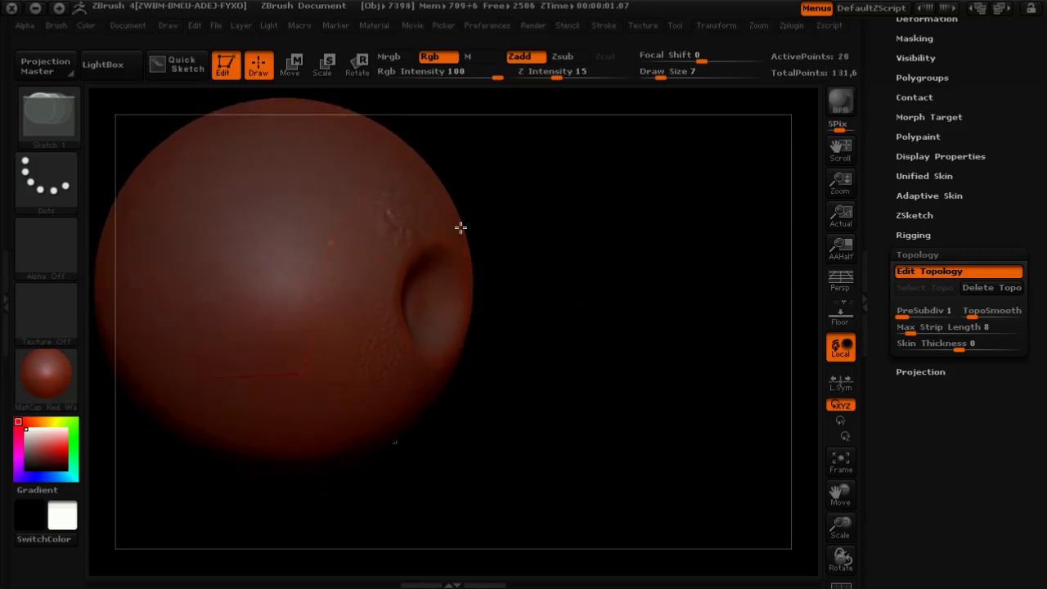
left_click(225, 201)
left_click(332, 242)
left_click_drag(576, 161, 583, 208)
left_click_drag(661, 183, 279, 204)
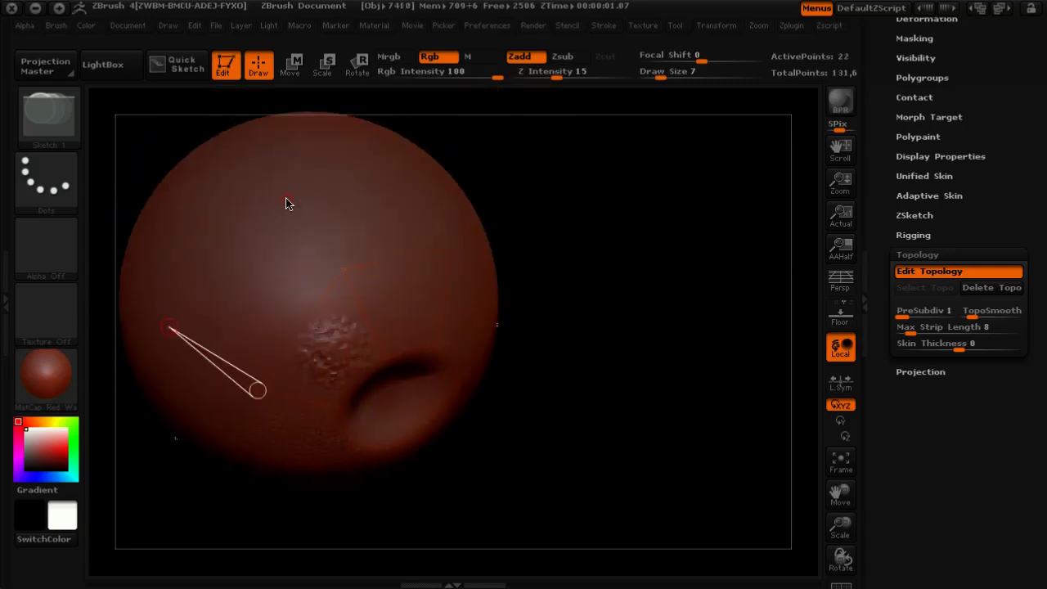
left_click(286, 199)
left_click(343, 269)
Extend the farther row across the top and right side of the sphere, joining each point to the outer ring
left_click_drag(597, 224, 500, 188)
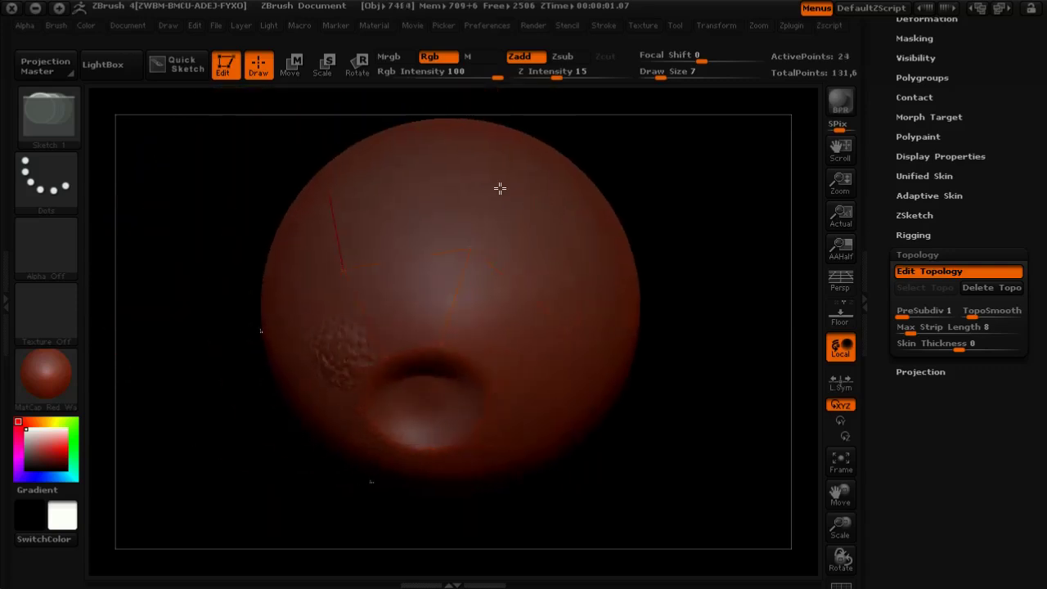
left_click(480, 162)
left_click(472, 248)
left_click_drag(675, 257, 640, 263)
left_click(641, 254)
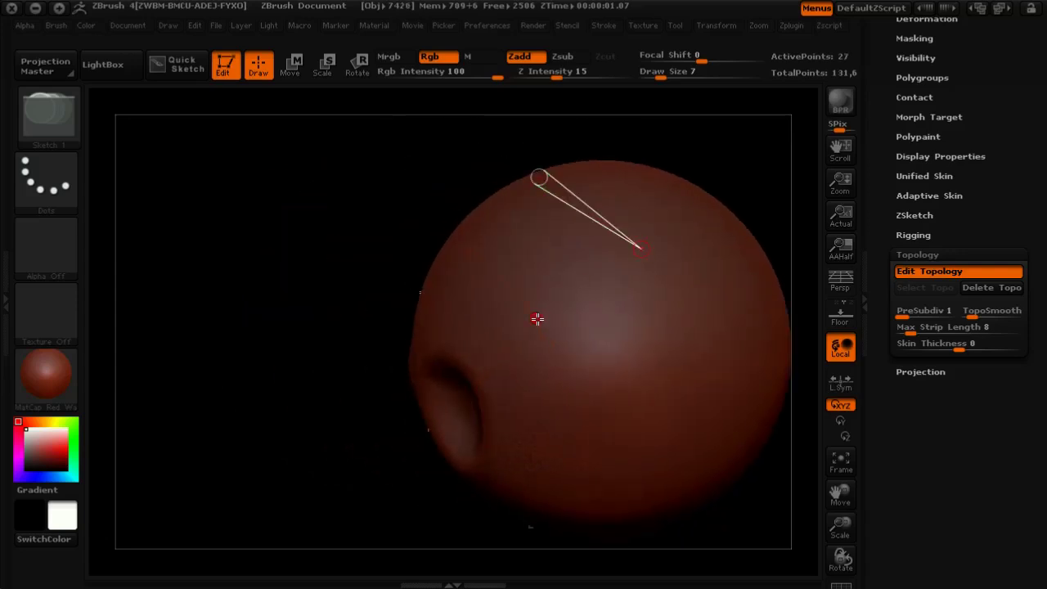
left_click(538, 319)
Finish the farther row around the underside of the sphere and close it into a complete topology loop
left_click_drag(299, 468, 570, 318)
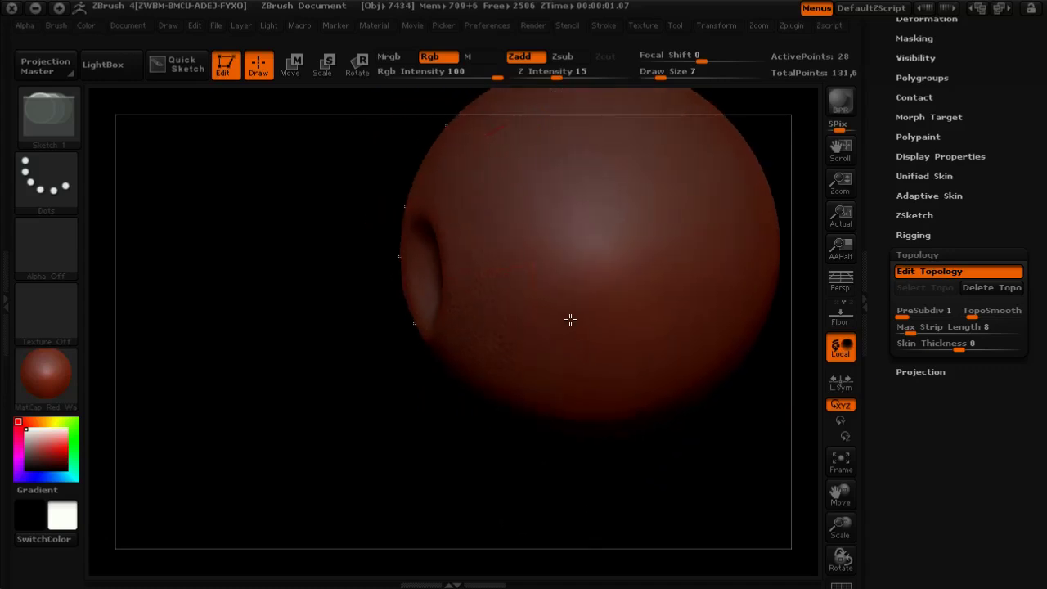
left_click(673, 257)
left_click(534, 265)
left_click_drag(620, 437, 529, 402, "alt")
left_click_drag(611, 455, 587, 329)
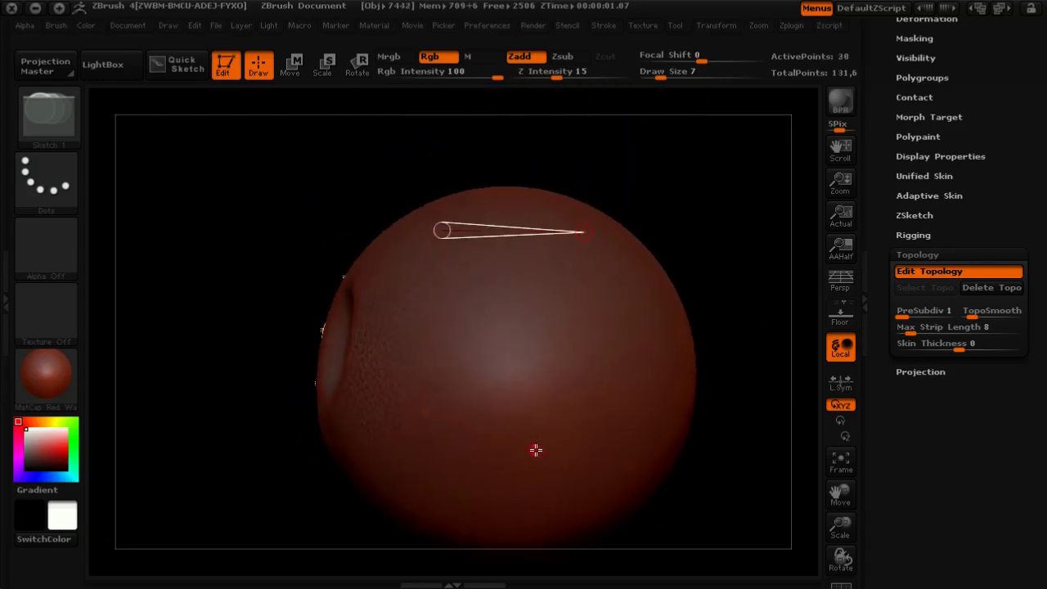
left_click(535, 449)
Add a ring of topology points inside the dent, joined to the rim points, and fill toward its center
left_click_drag(637, 227, 720, 214)
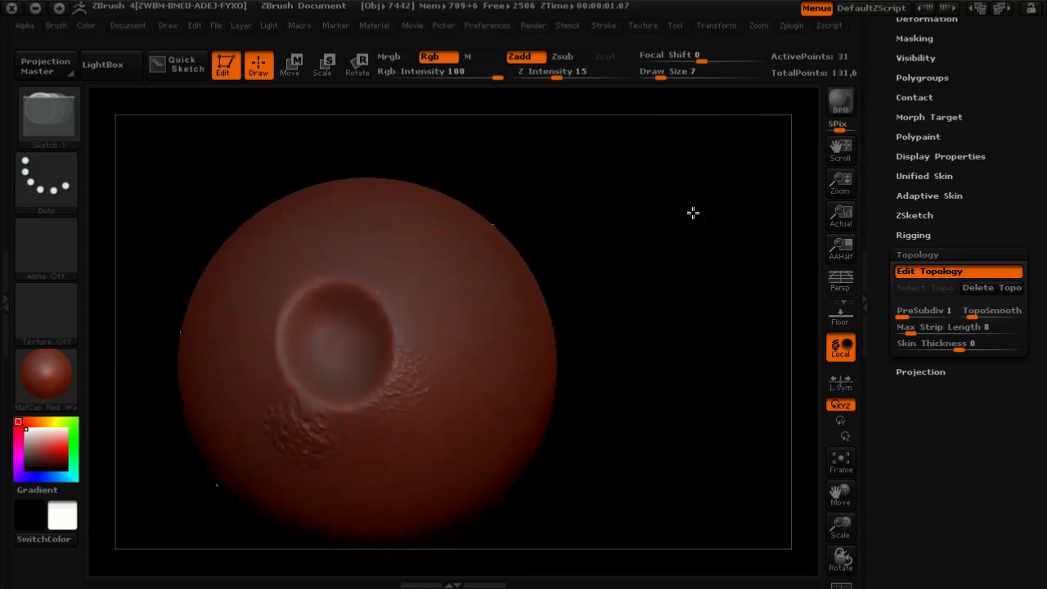
left_click(317, 278, "shift")
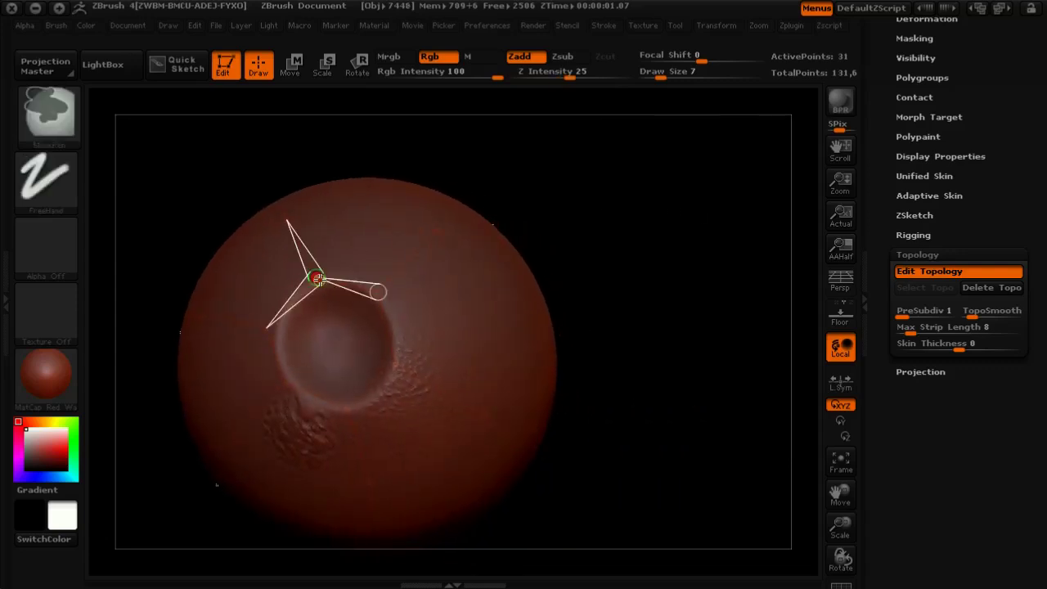
left_click(331, 323)
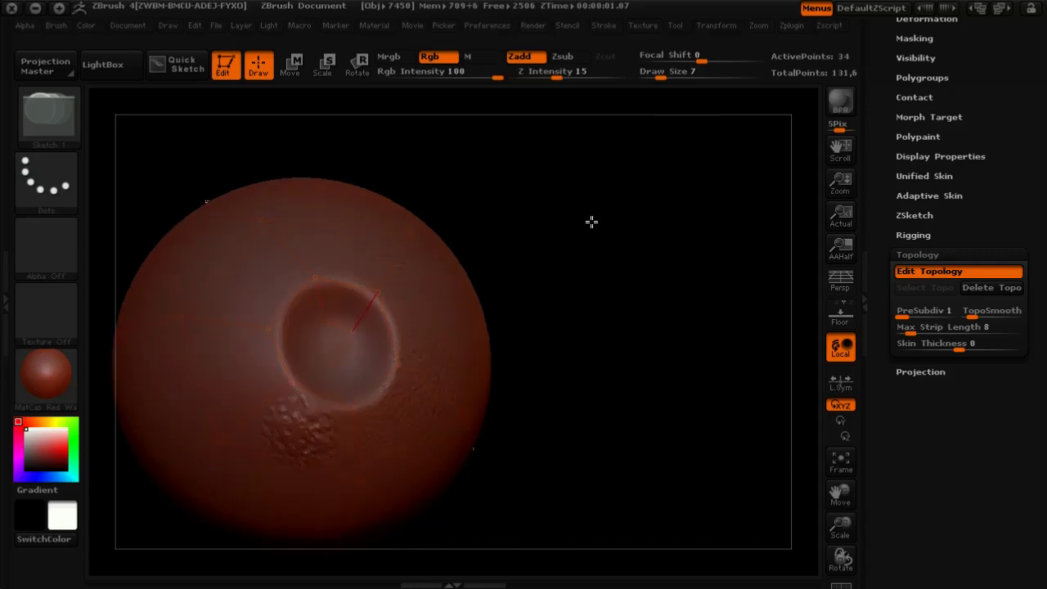
left_click_drag(591, 222, 372, 364)
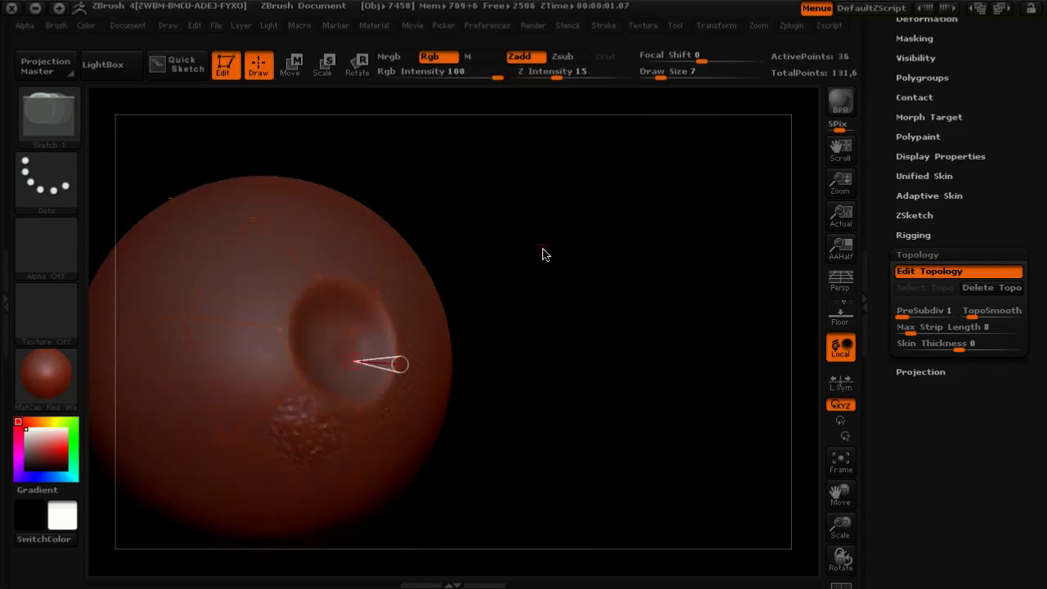
left_click_drag(546, 255, 490, 306)
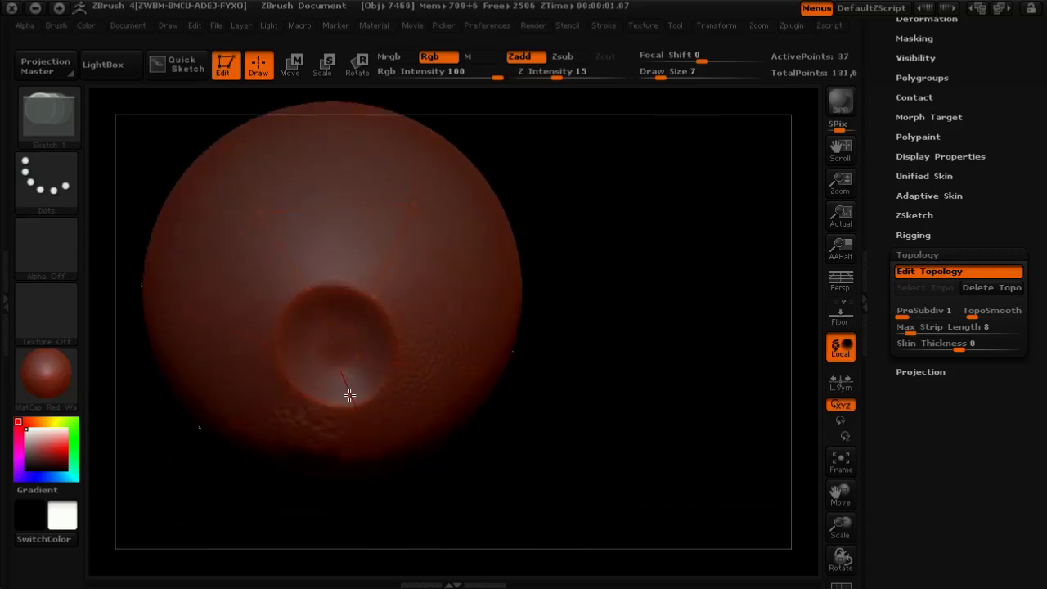
left_click(292, 393)
mouse_move(593, 330)
left_mouse_down()
mouse_move(627, 281)
mouse_move(607, 286)
mouse_move(573, 250)
left_mouse_up()
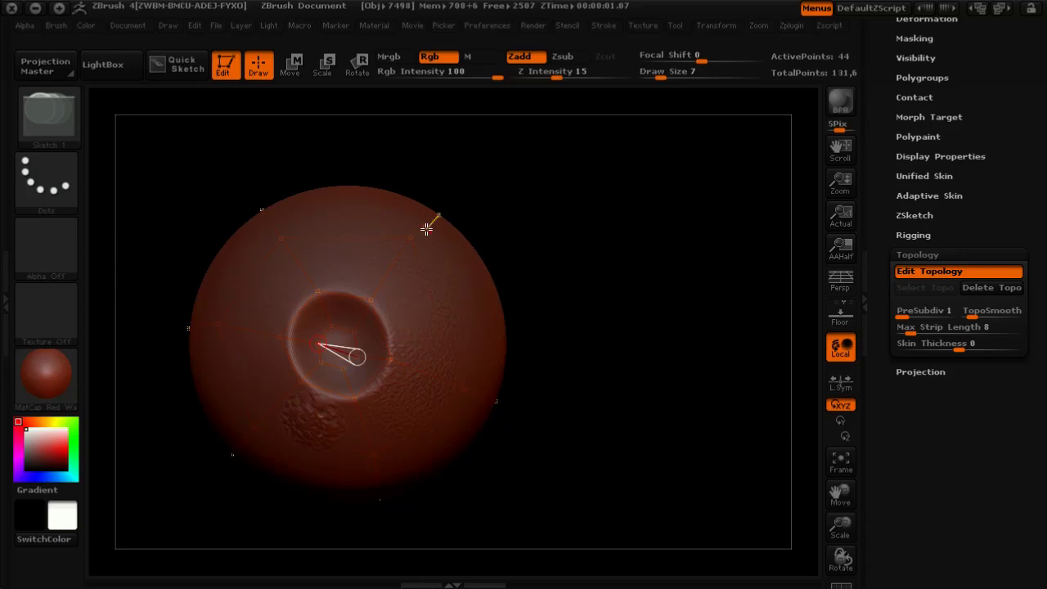
Preview the new topology as a skin mesh and hide the sculpted sphere to inspect the mesh alone
left_click_drag(531, 241, 568, 226, "alt")
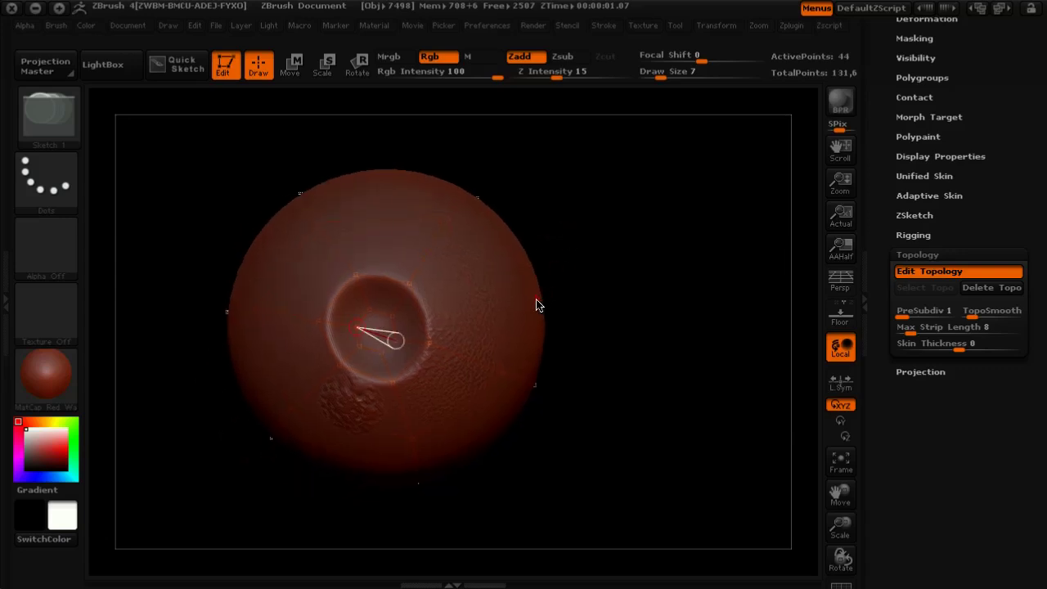
key("a")
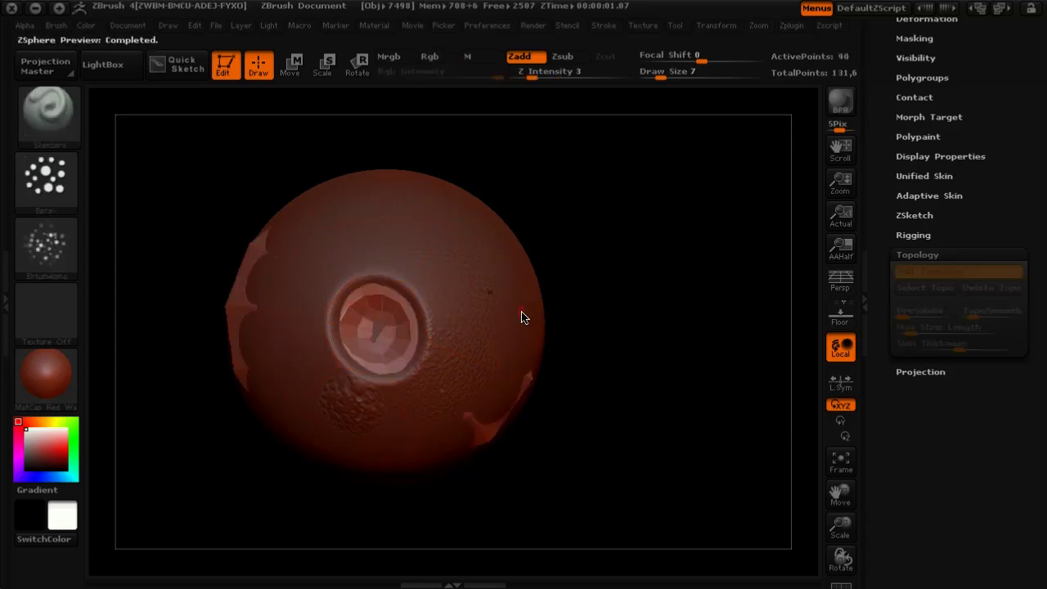
mouse_move(1028, 115)
left_mouse_down()
mouse_move(1029, 587)
mouse_move(1037, 183)
mouse_move(1035, 503)
left_mouse_up()
left_click(974, 235)
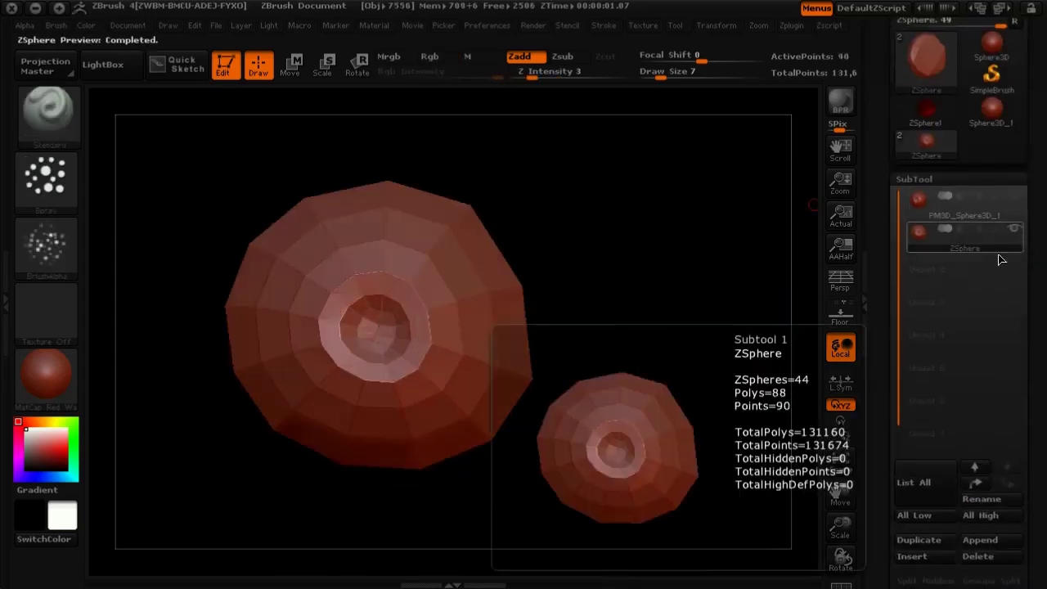
mouse_move(579, 292)
left_mouse_down()
mouse_move(577, 236)
mouse_move(532, 198)
mouse_move(602, 248)
mouse_move(582, 294)
left_mouse_up()
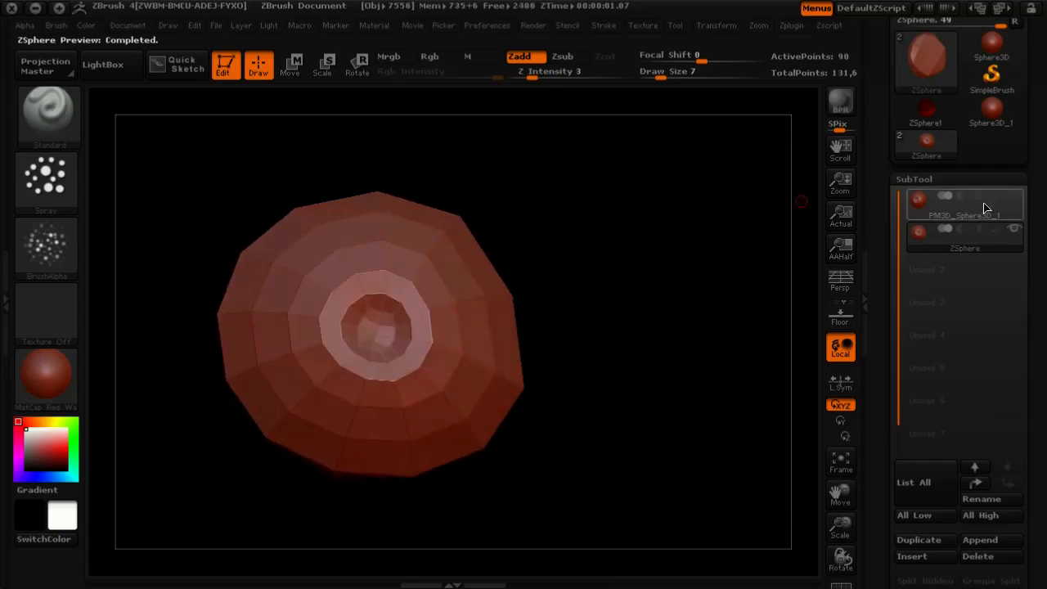
Show the PM3D_Sphere3D_1 subtool again, make it active and hide the ZSphere subtool
left_click(1015, 204)
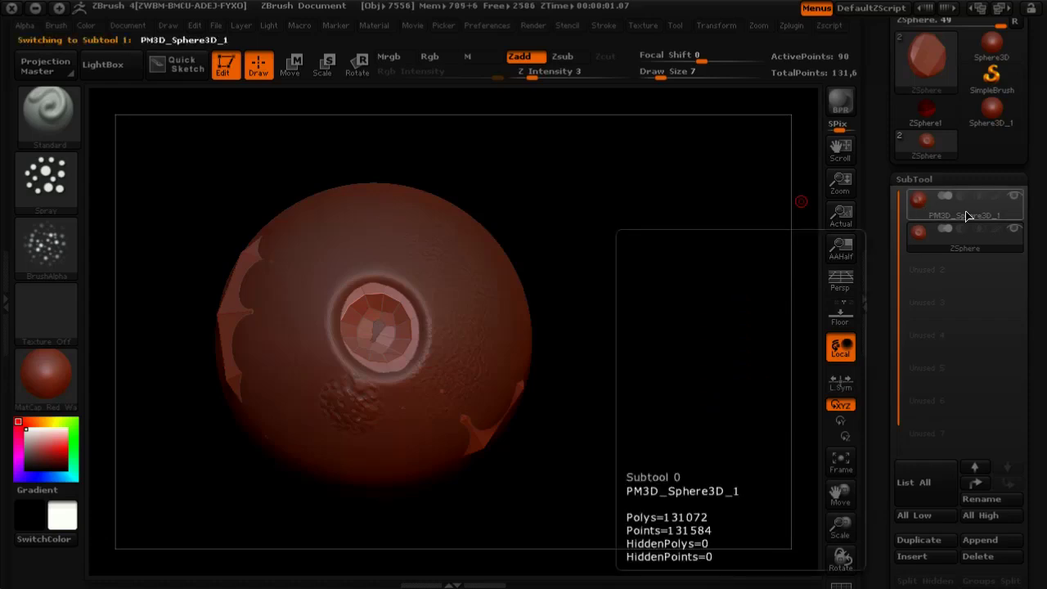
left_click(1015, 230)
left_click_drag(527, 193, 565, 230)
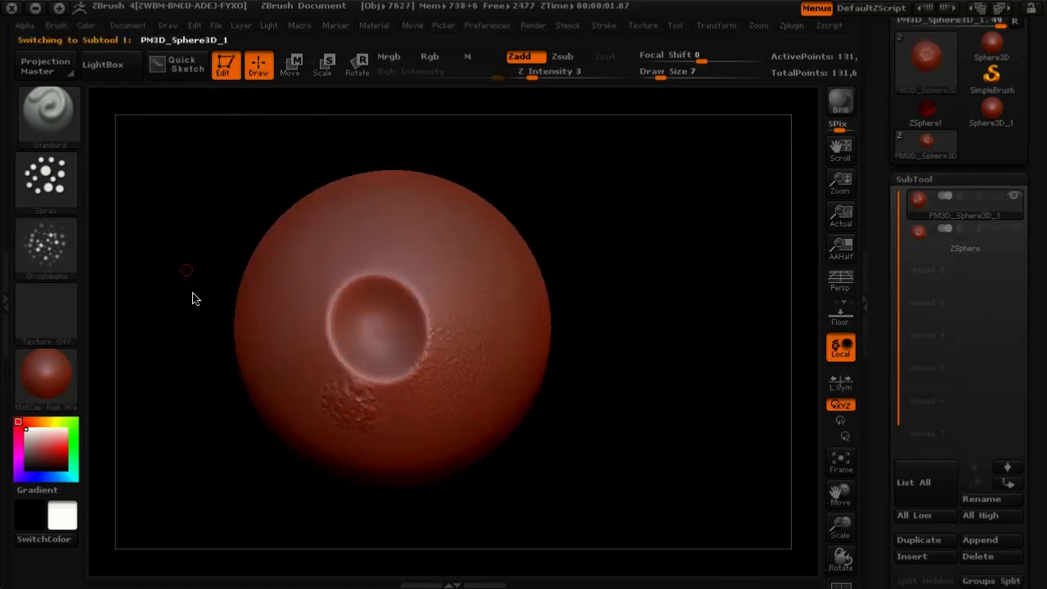
Turn on polypainting for the sculpted sphere and pick a light blue paint color
left_click(89, 27)
left_click_drag(50, 444, 51, 446)
left_click(67, 476)
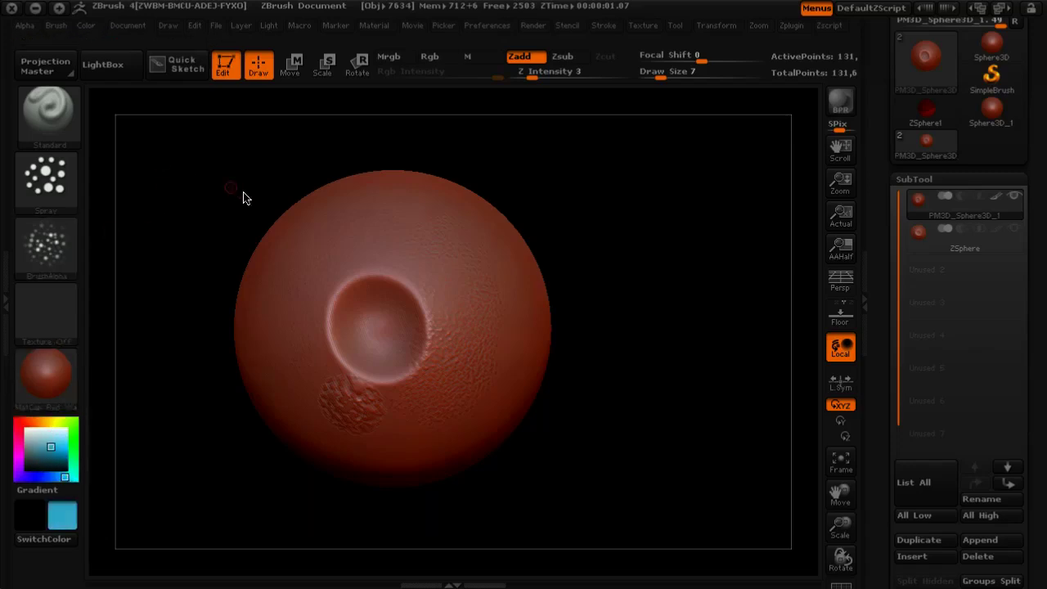
Enable Rgb, set the draw size to 63 and spray blue paint in and around the dent
left_click(446, 60)
left_click_drag(665, 75, 701, 76)
mouse_move(377, 277)
left_mouse_down()
mouse_move(339, 252)
mouse_move(363, 306)
mouse_move(371, 283)
mouse_move(351, 332)
left_mouse_up()
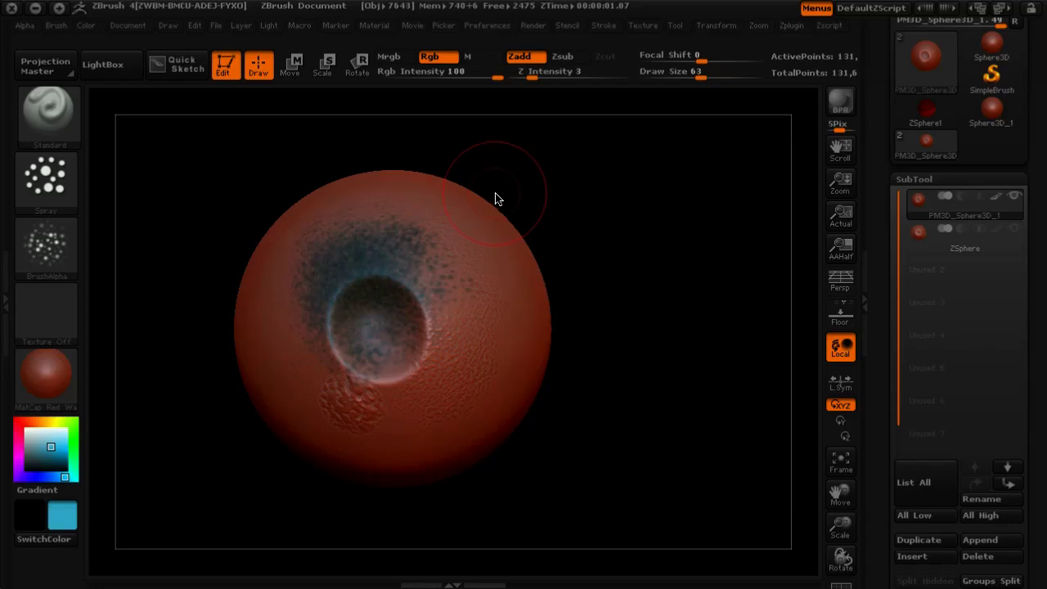
mouse_move(381, 316)
left_mouse_down()
mouse_move(398, 351)
mouse_move(364, 405)
left_mouse_up()
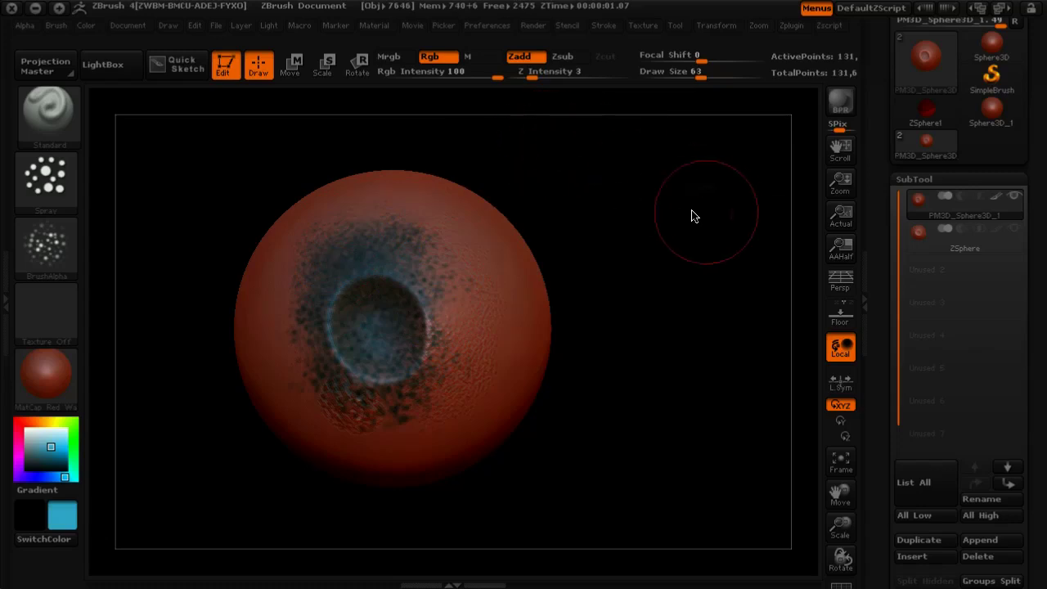
Make the ZSphere subtool active and generate an adaptive skin from its new topology with Density 2
left_click_drag(619, 245, 604, 227)
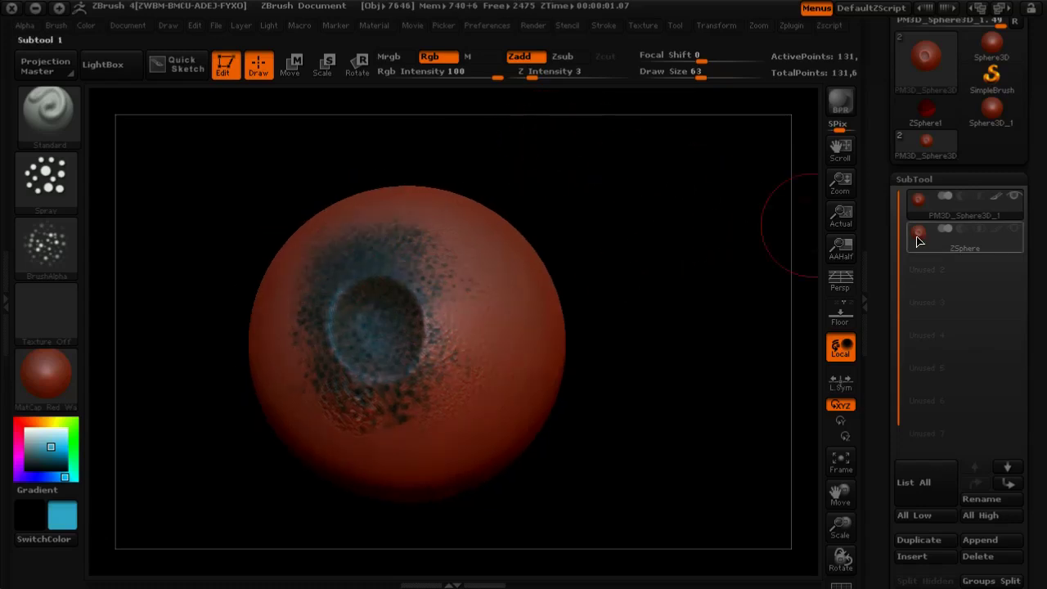
left_click(917, 241)
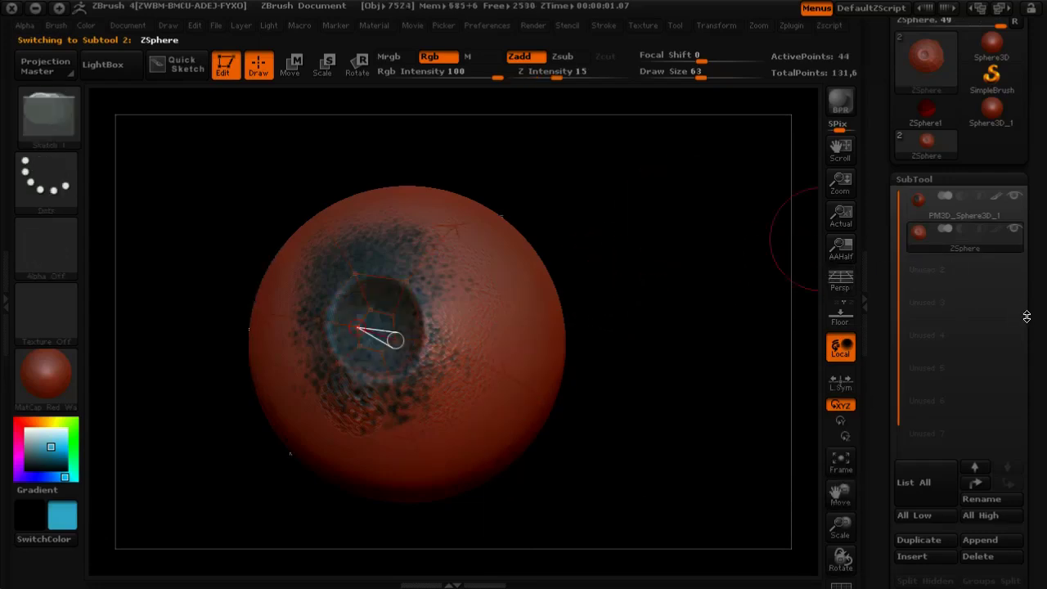
left_click_drag(1026, 317, 1036, 215)
left_click_drag(1029, 346, 983, 271)
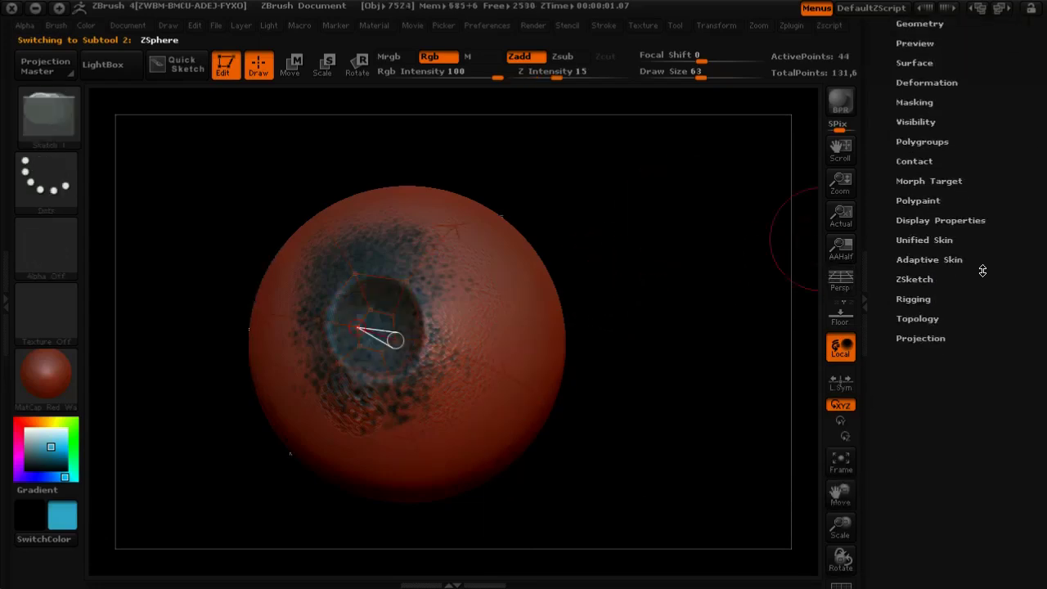
left_click(918, 260)
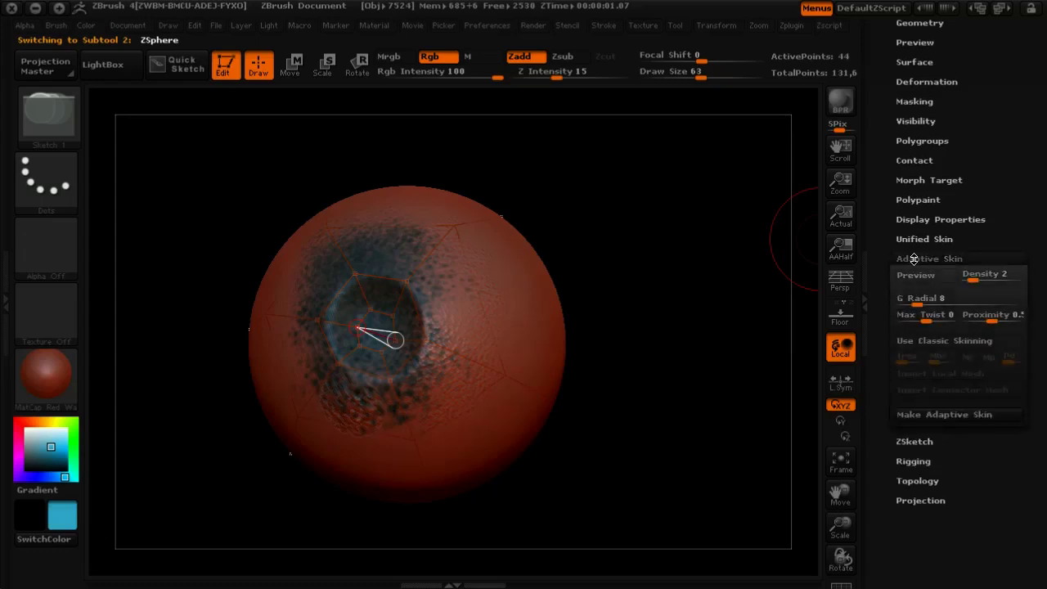
left_click(934, 420)
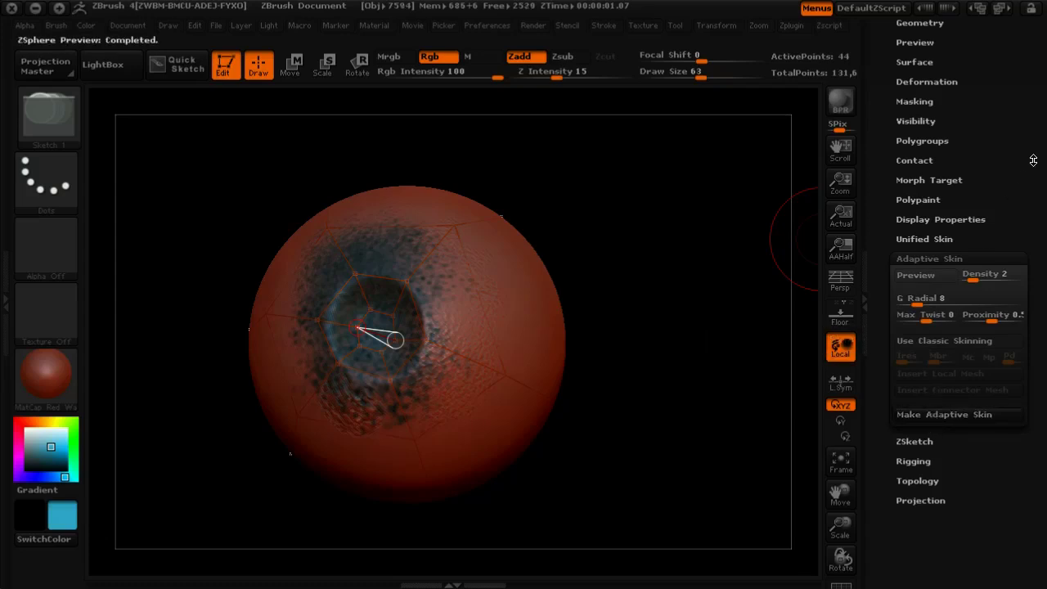
Append the Skin_ZSphere mesh as a new subtool
left_click_drag(1033, 159, 1020, 323)
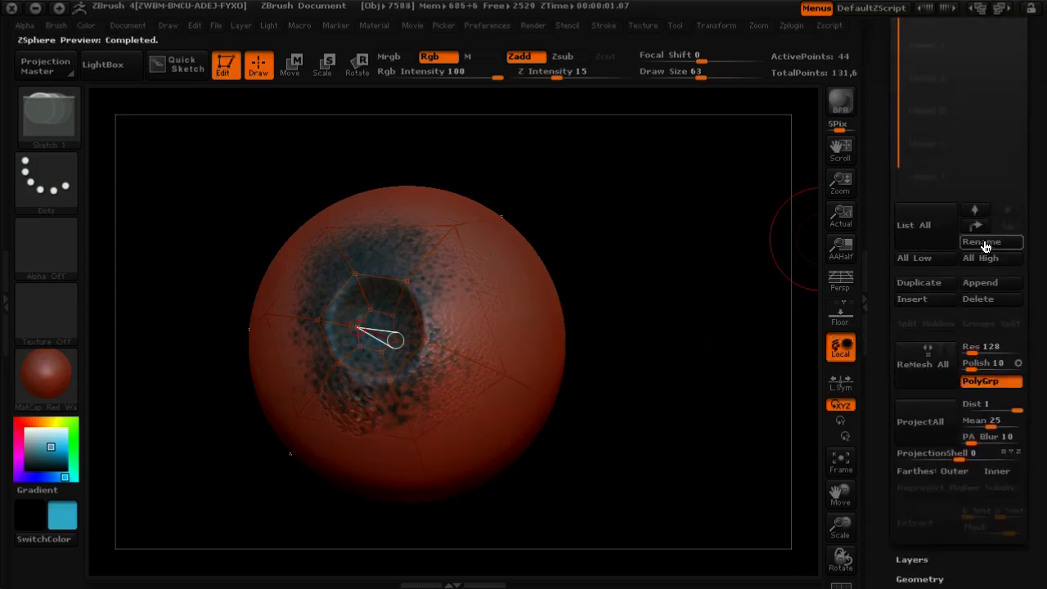
left_click(991, 283)
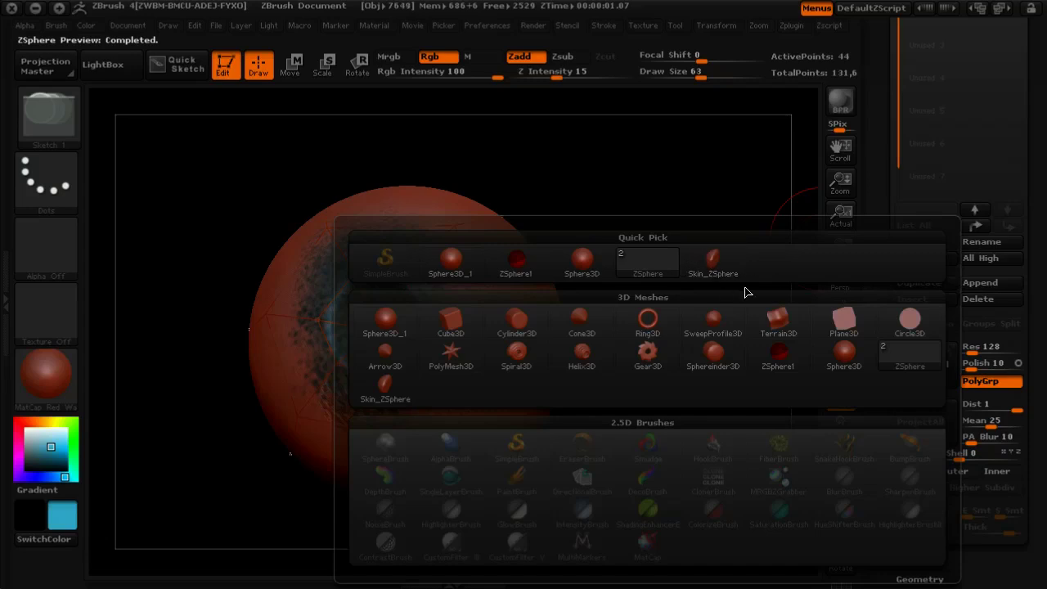
left_click(941, 283)
mouse_move(716, 265)
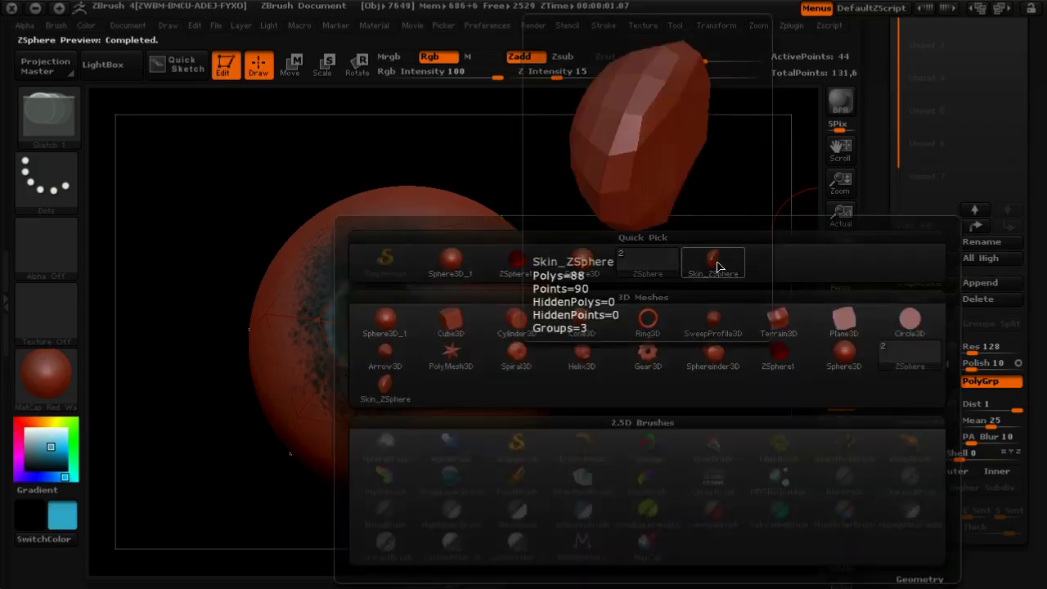
left_click(716, 267)
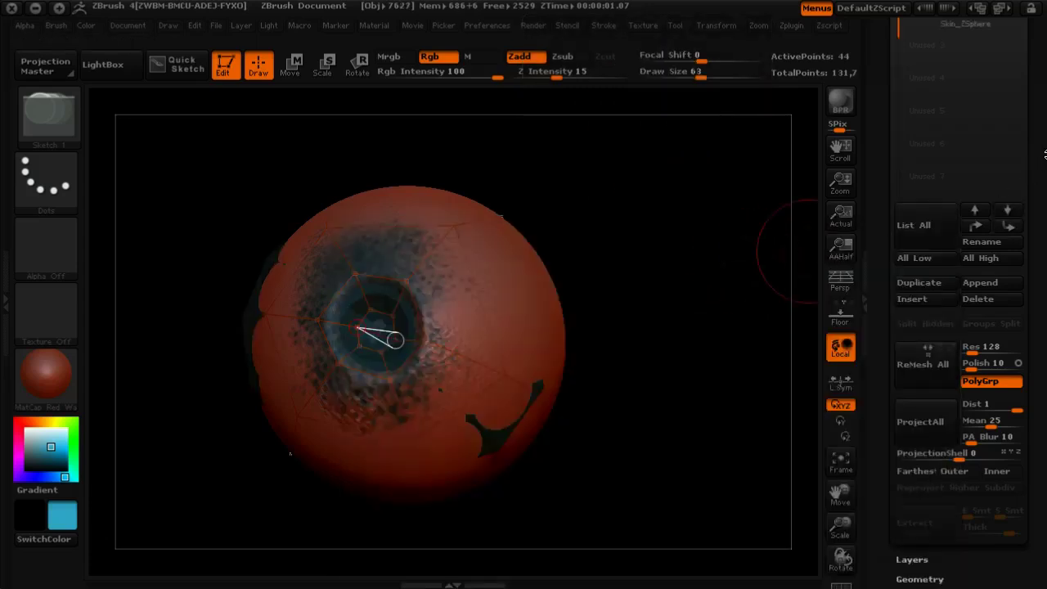
Hide the sculpted sphere and ZSphere subtools and make Skin_ZSphere the active subtool
scroll(936, 228, "up", 3)
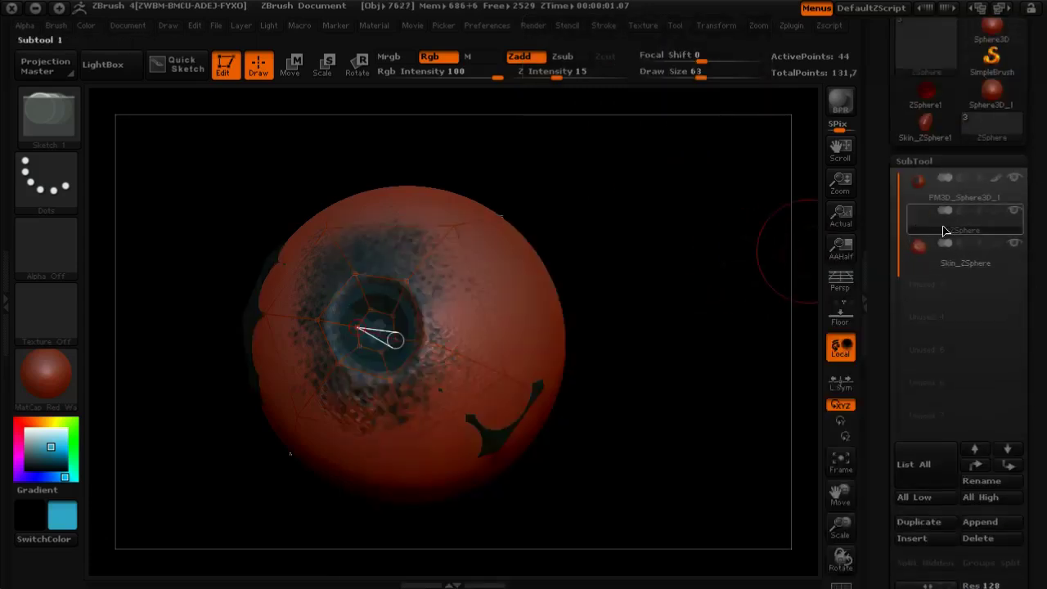
left_click(1017, 217)
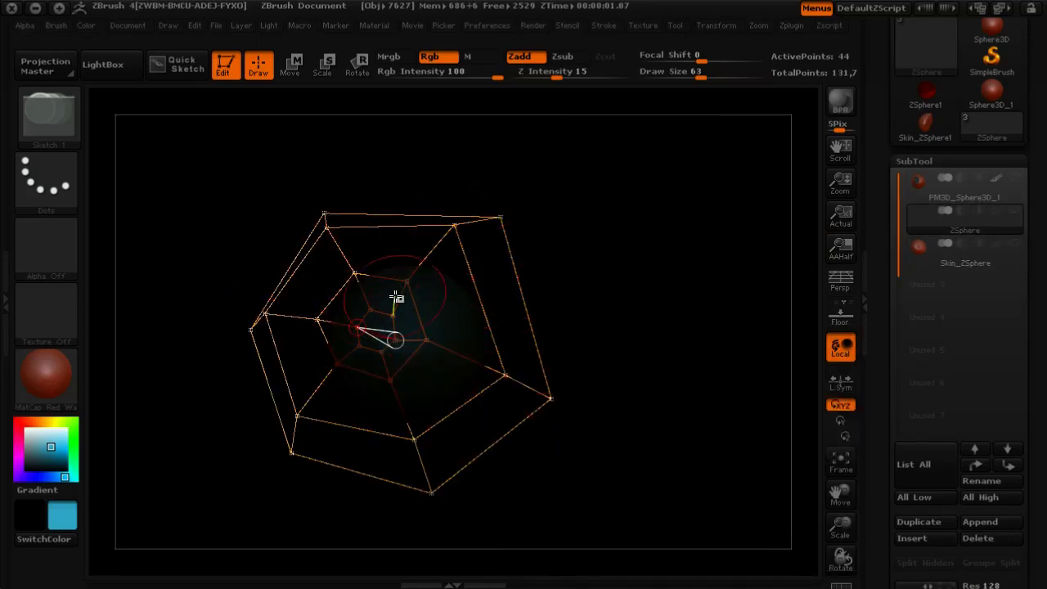
left_click(916, 262)
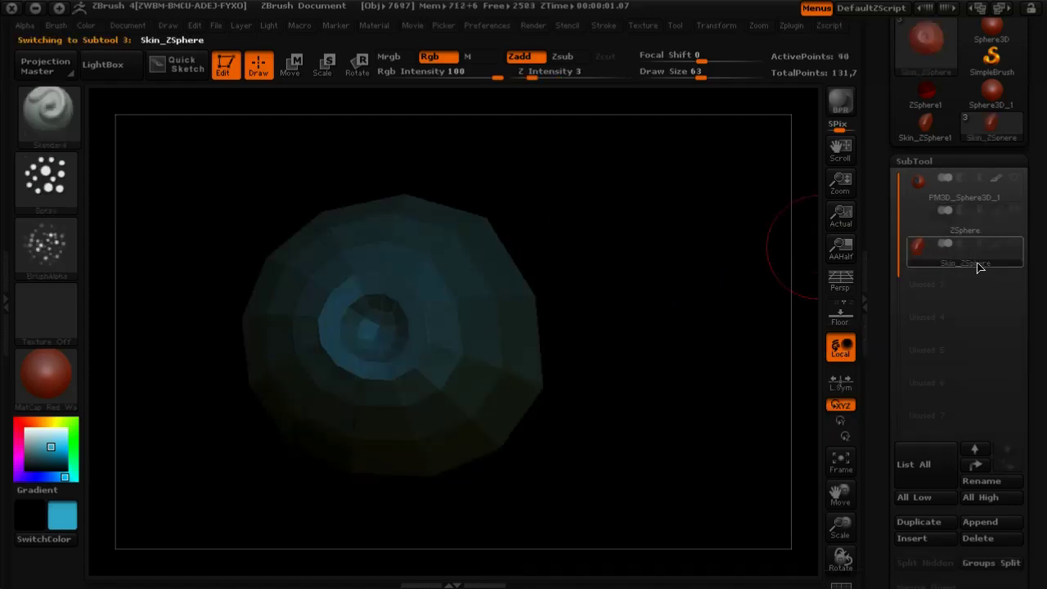
left_click_drag(1023, 210, 1035, 163)
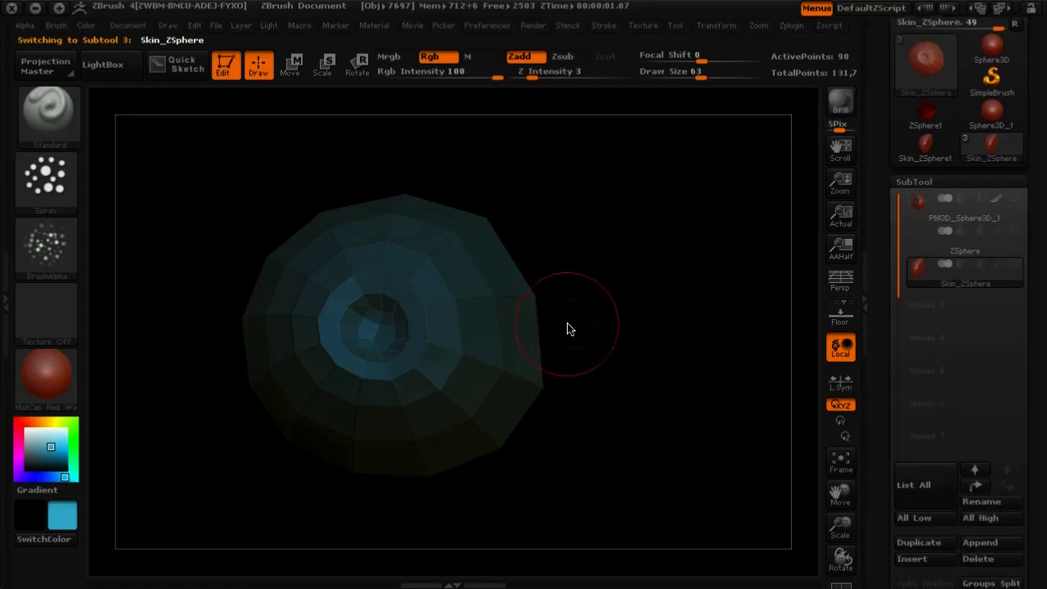
Subdivide the Skin_ZSphere mesh four times
key("ctrl+d")
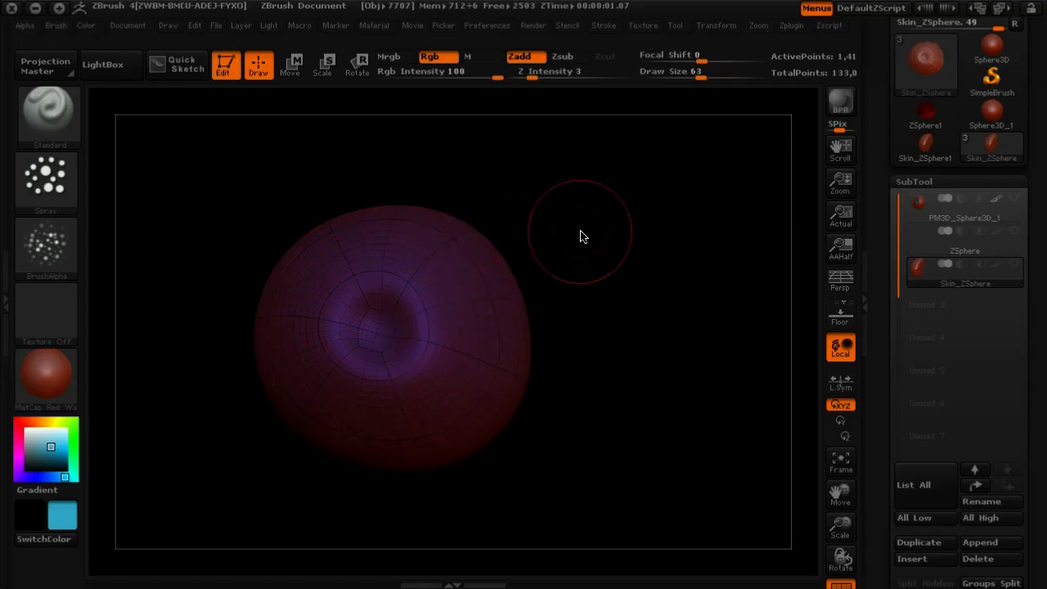
key("shift")
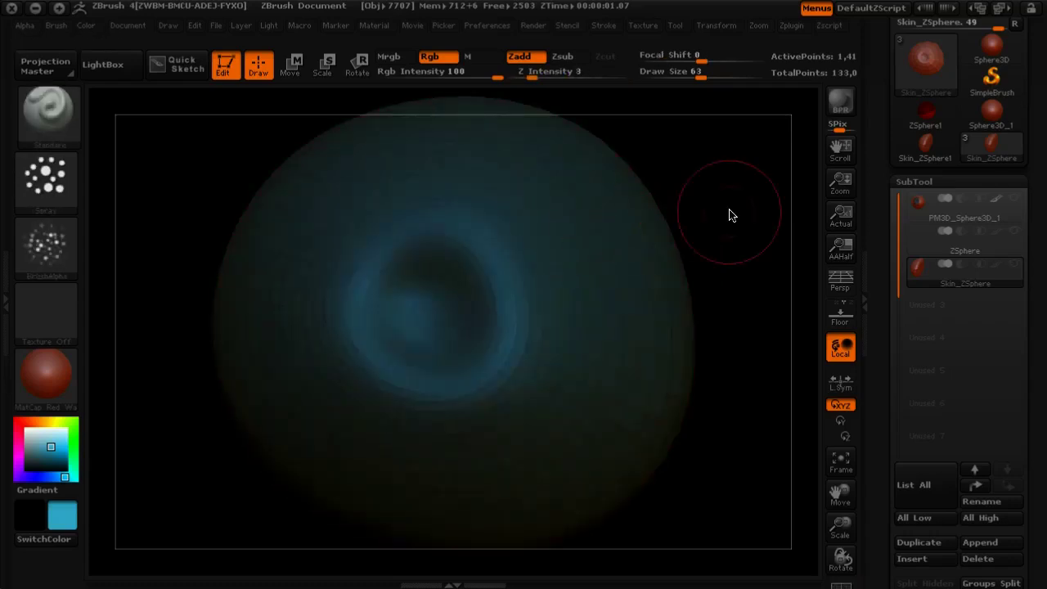
left_click_drag(700, 197, 683, 197, "alt")
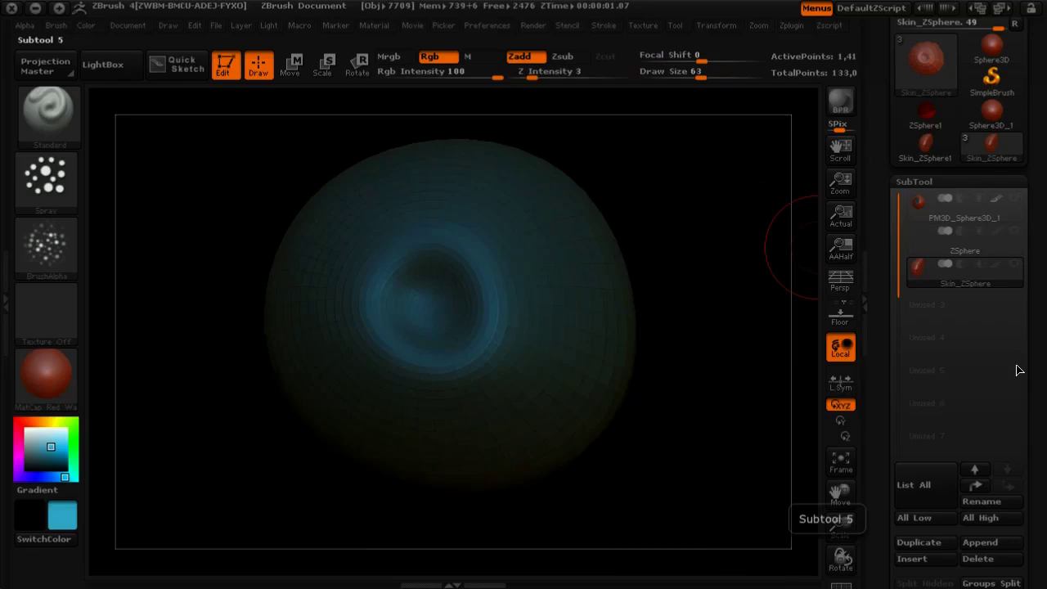
key("ctrl+d")
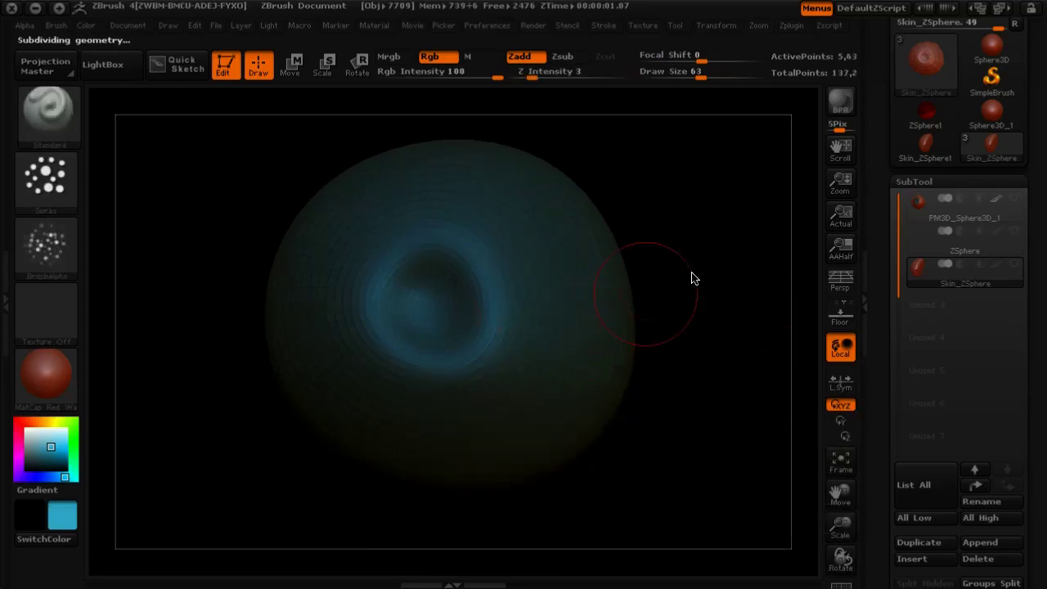
Show the PM3D_Sphere3D_1 subtool and project its sculpted detail and polypaint onto Skin_ZSphere with ProjectAll
left_click_drag(1034, 388, 1033, 256)
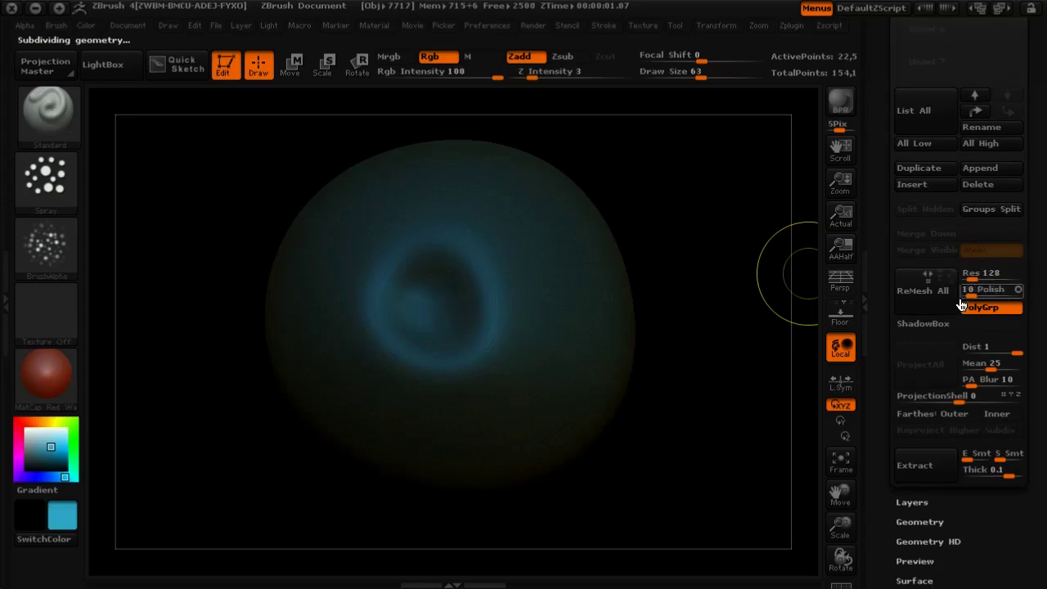
left_click_drag(1036, 194, 1026, 320)
left_click(917, 189)
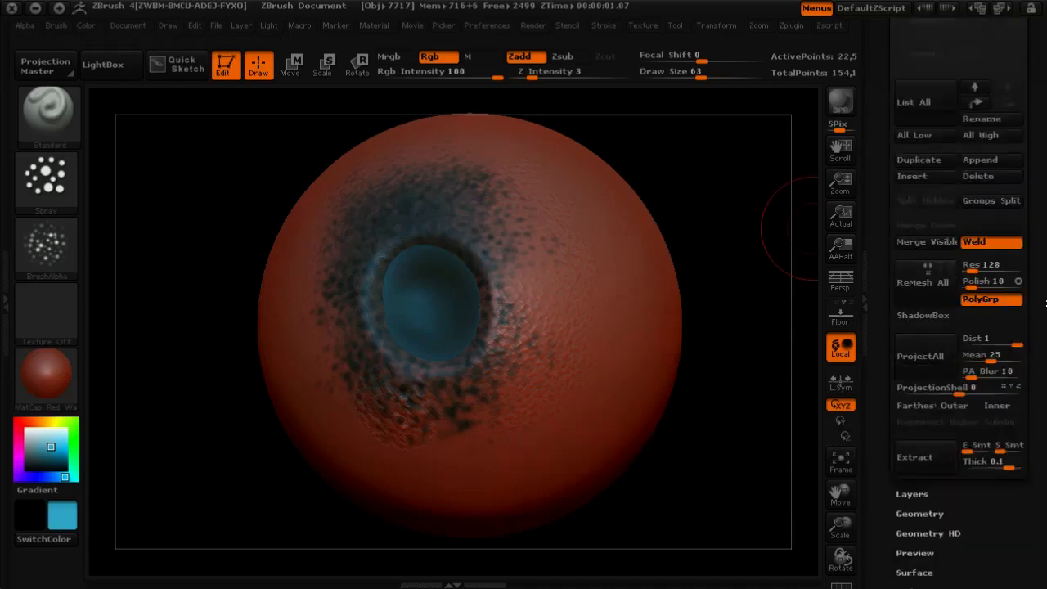
scroll(966, 270, "down", 10)
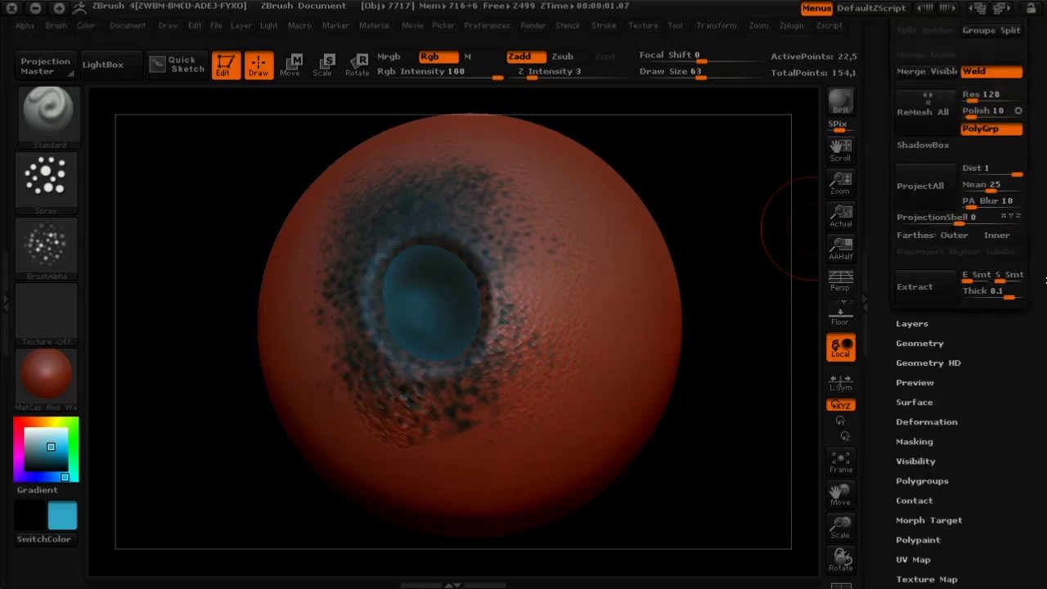
left_click(920, 193)
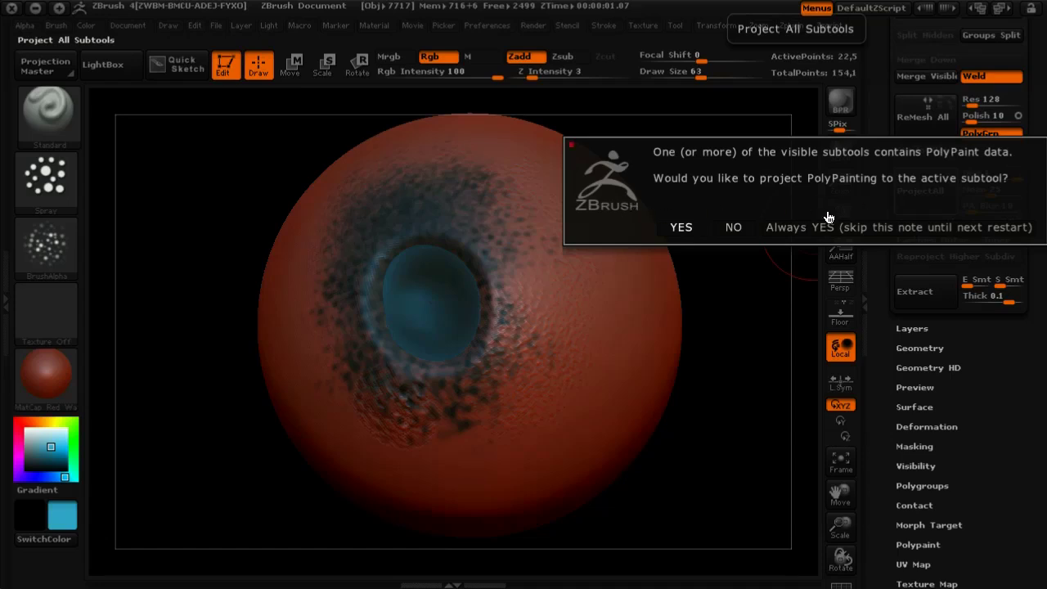
left_click(681, 228)
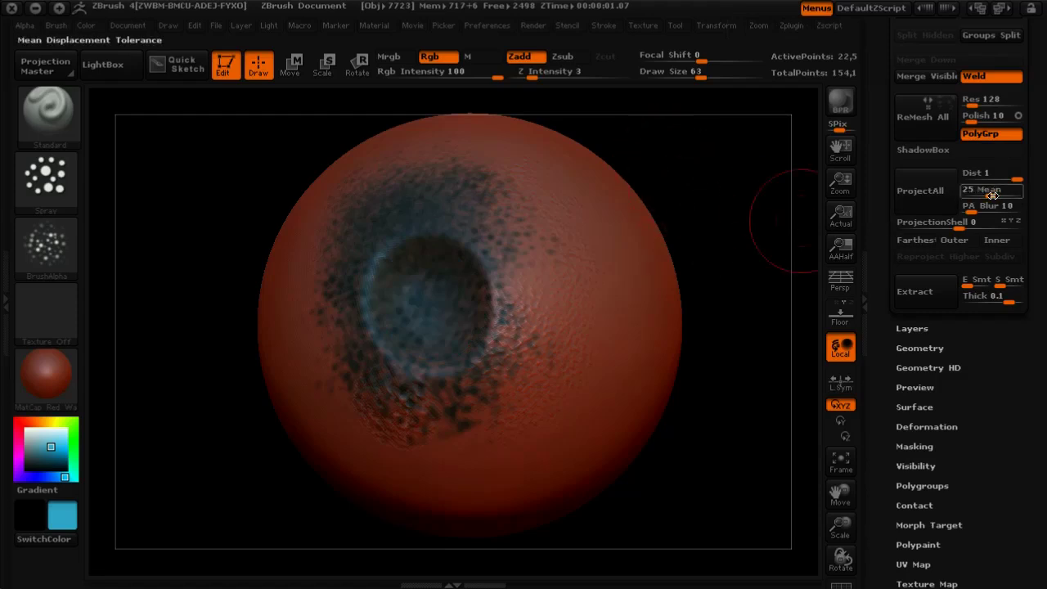
Hide the PM3D_Sphere3D_1 subtool and examine the projected detail and paint on Skin_ZSphere from several angles
left_click_drag(1042, 161, 1039, 238)
left_click_drag(1040, 187, 1032, 284)
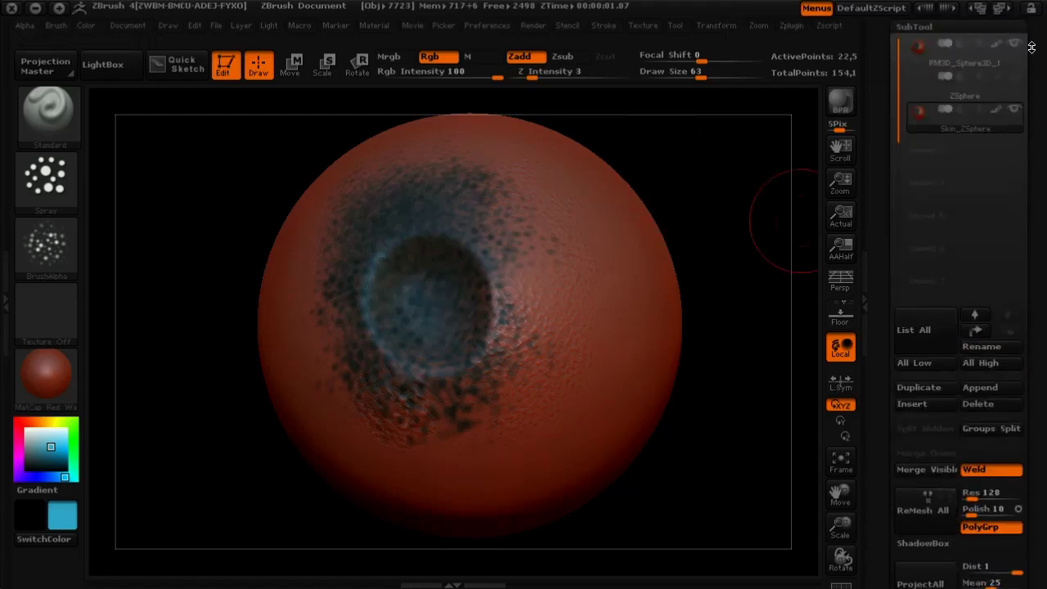
left_click(1016, 46)
left_click_drag(686, 160, 701, 164)
mouse_move(701, 297)
left_mouse_down()
mouse_move(677, 309)
mouse_move(650, 283)
left_mouse_up()
left_click_drag(164, 418, 464, 199)
left_click_drag(696, 194, 684, 213)
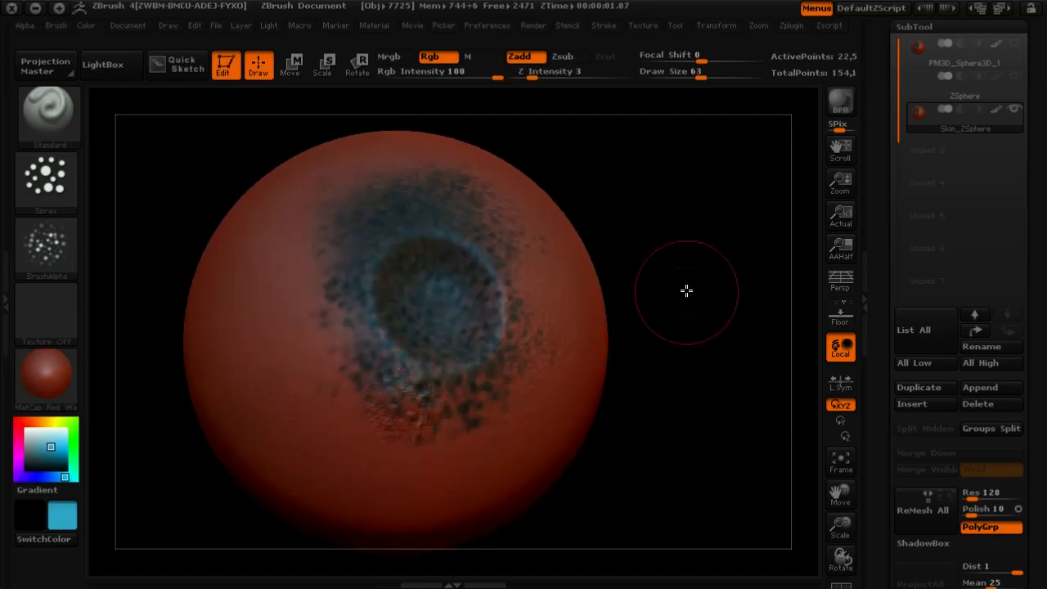
left_click_drag(685, 290, 516, 394)
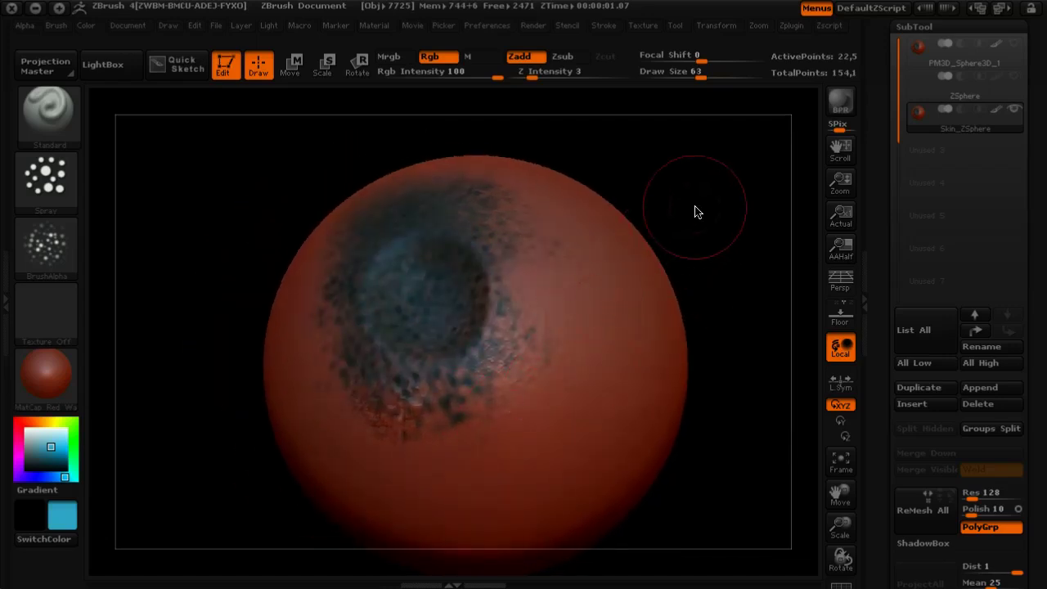
mouse_move(694, 210)
left_mouse_down()
mouse_move(611, 207)
mouse_move(682, 225)
left_mouse_up()
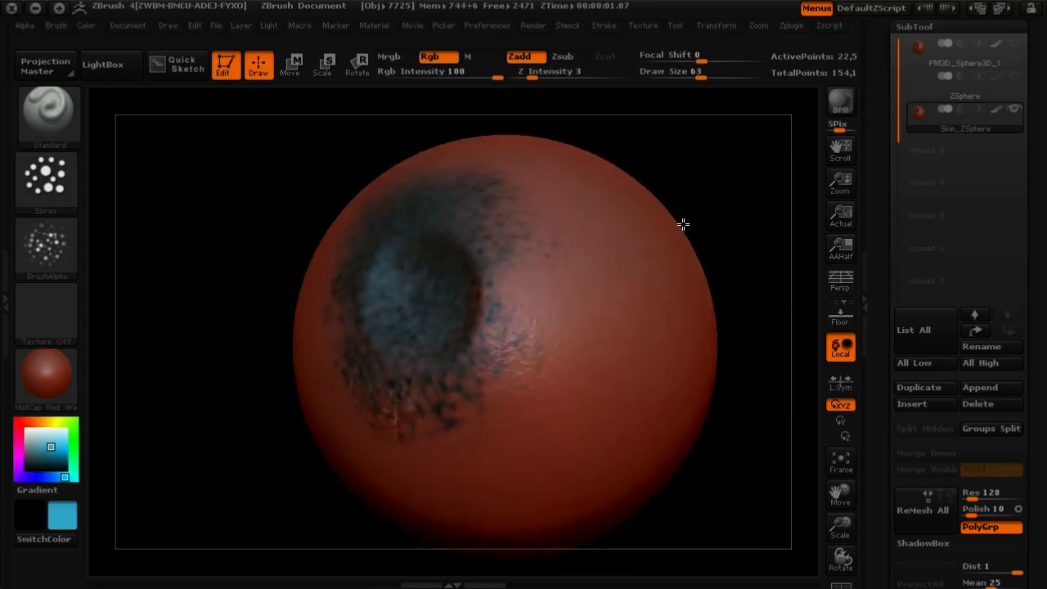
left_click_drag(682, 180, 967, 140)
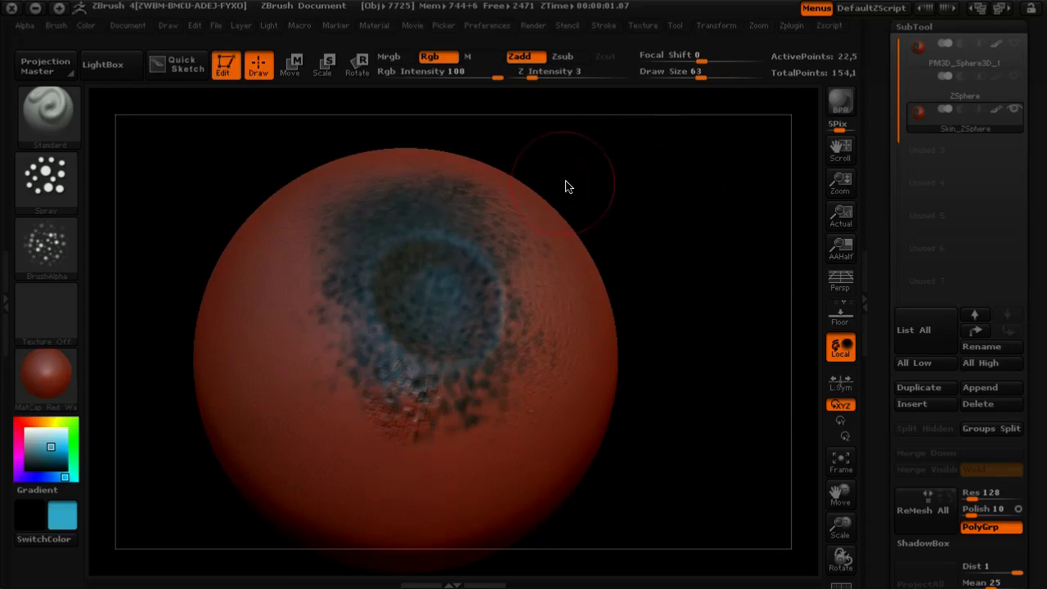
left_click_drag(596, 164, 617, 166)
left_click_drag(660, 246, 610, 240)
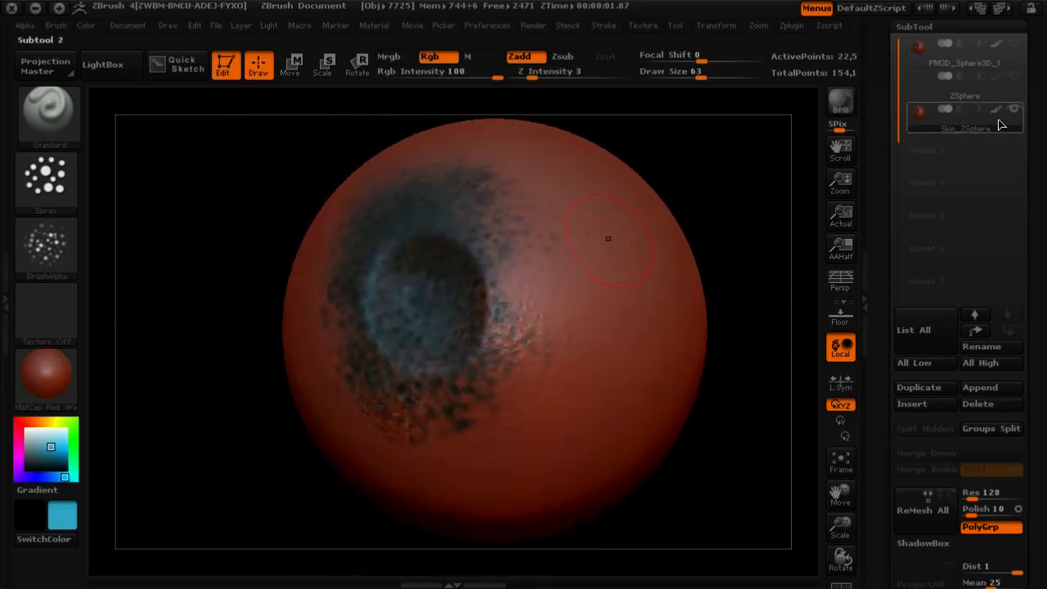
Switch to the original PM3D_Sphere3D_1 subtool and back to Skin_ZSphere to compare their surface detail
left_click(969, 53)
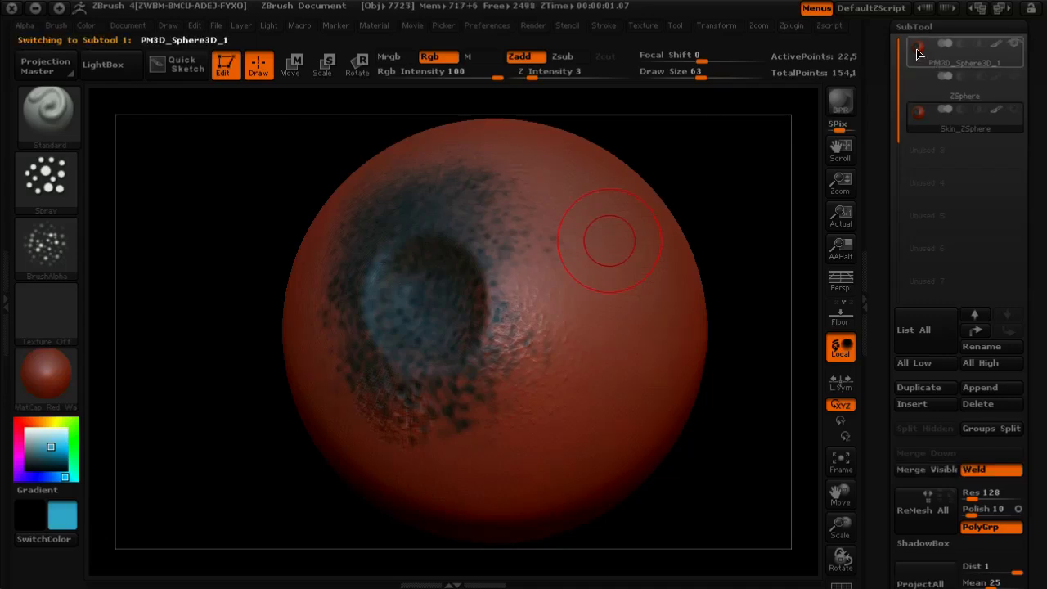
left_click_drag(690, 158, 706, 150)
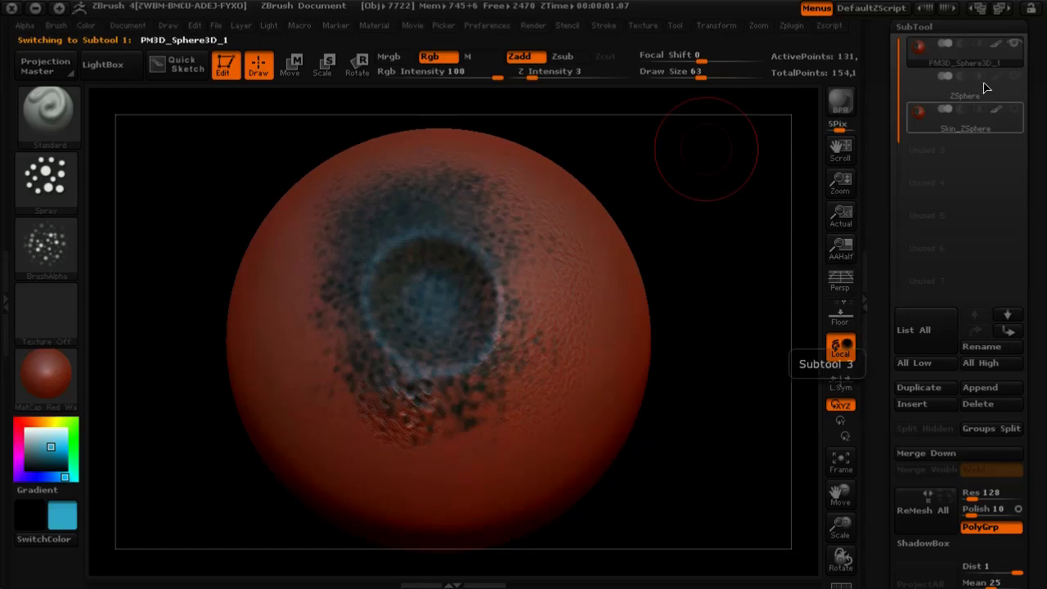
mouse_move(1011, 117)
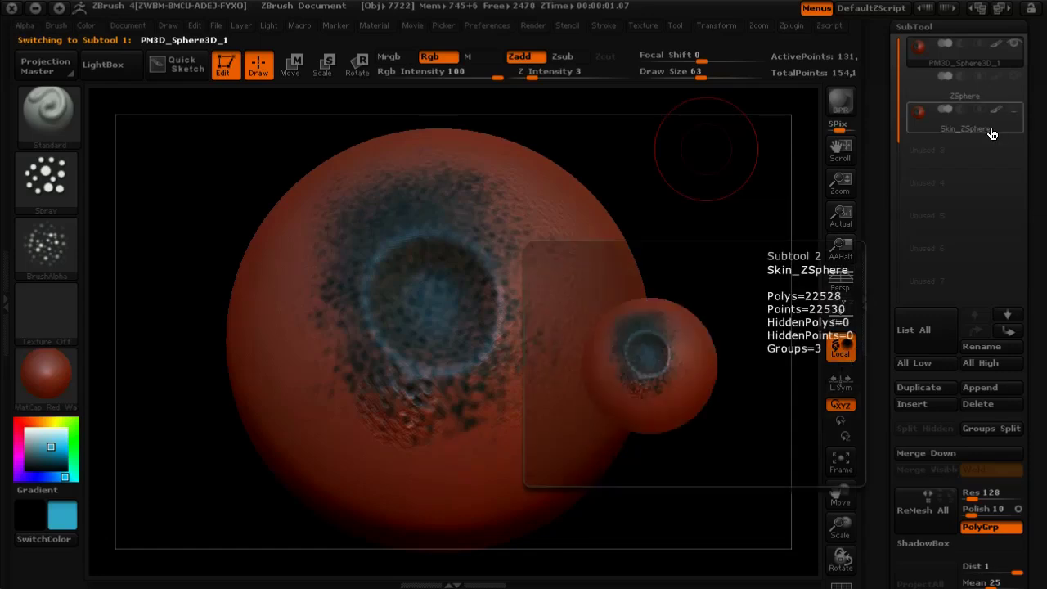
left_click(990, 134)
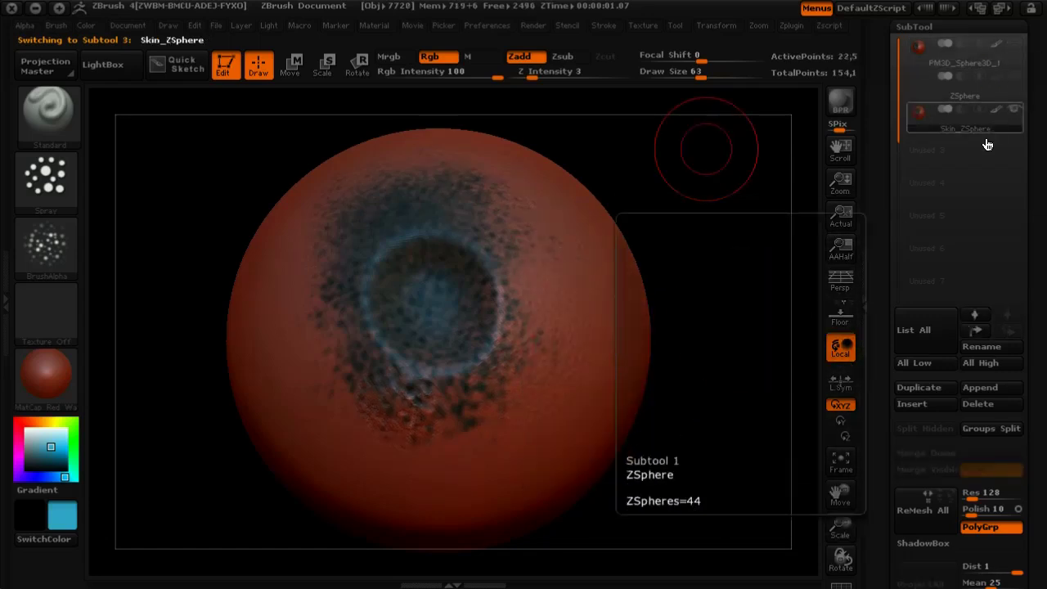
left_click_drag(608, 178, 488, 260)
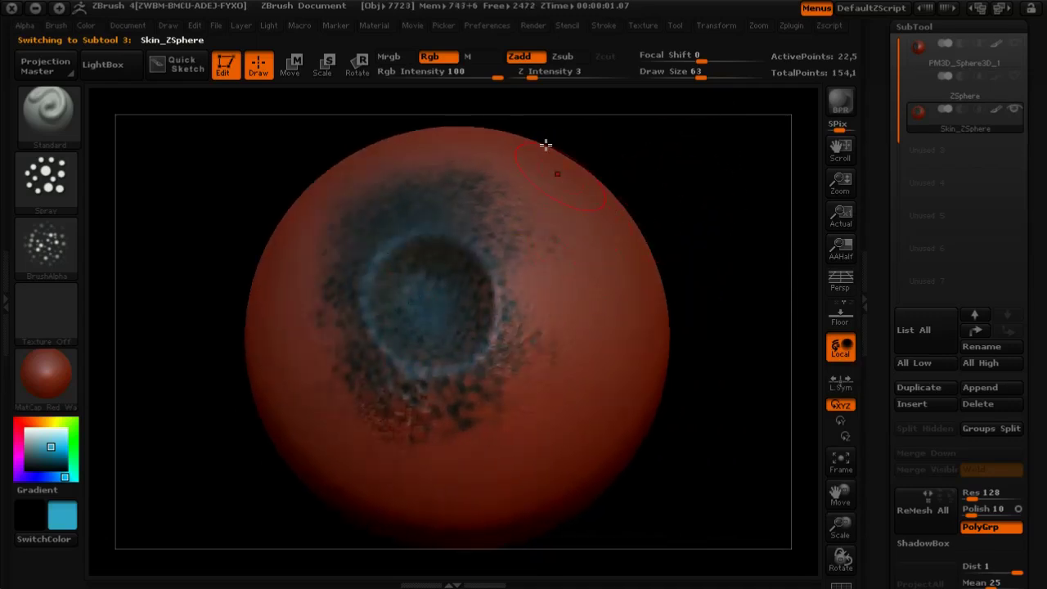
Turn off Rgb and set the Standard brush to a FreeHand stroke with no alpha
left_click(436, 59)
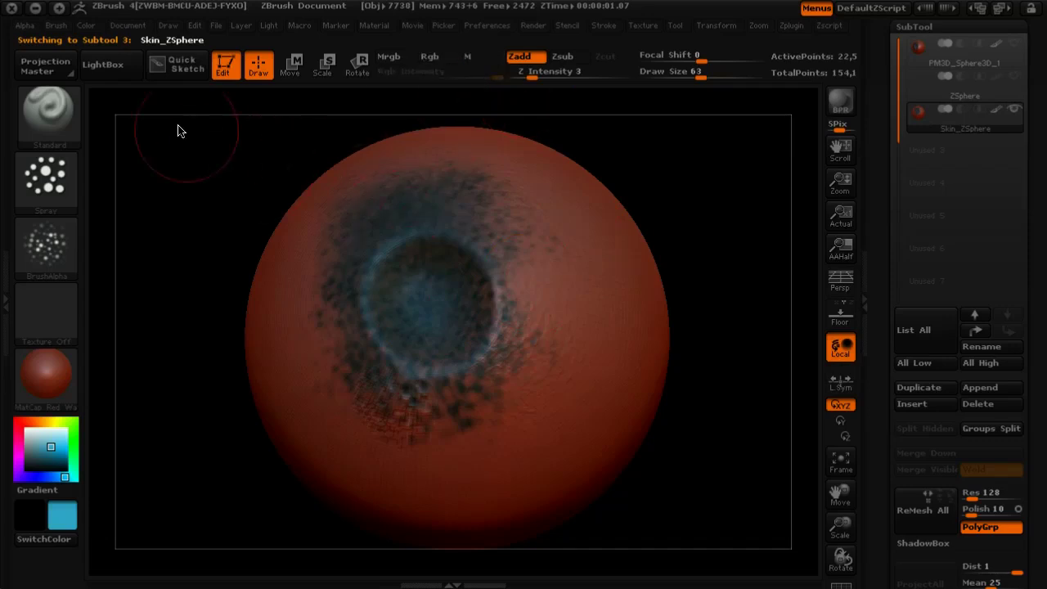
left_click(46, 181)
left_click(265, 198)
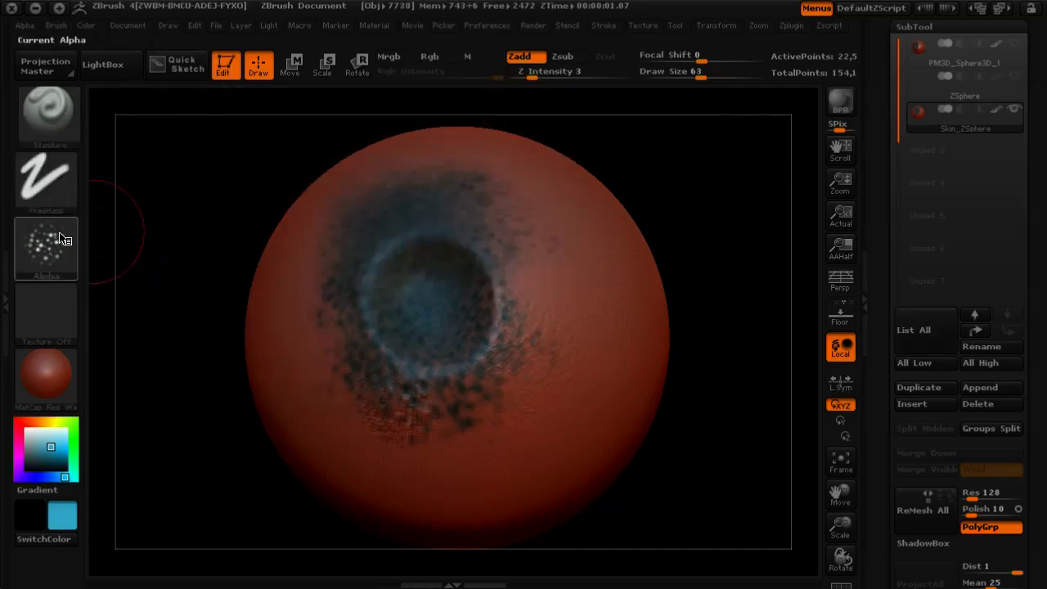
left_click(63, 238)
left_click(196, 259)
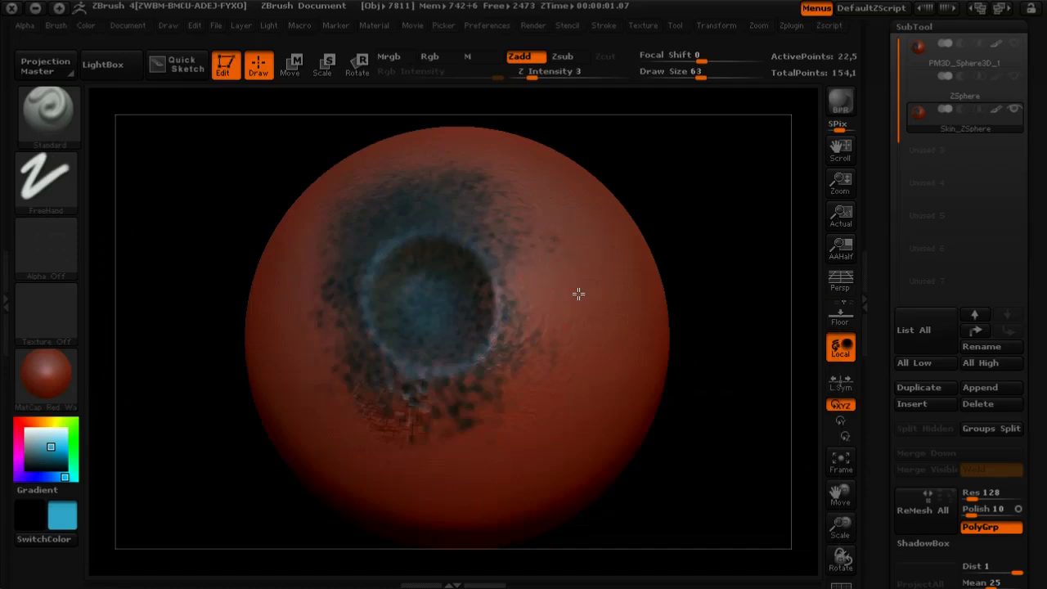
Set the Z Intensity to 21 and try a raised test stroke on Skin_ZSphere beside the dent
left_click(556, 72)
type("21")
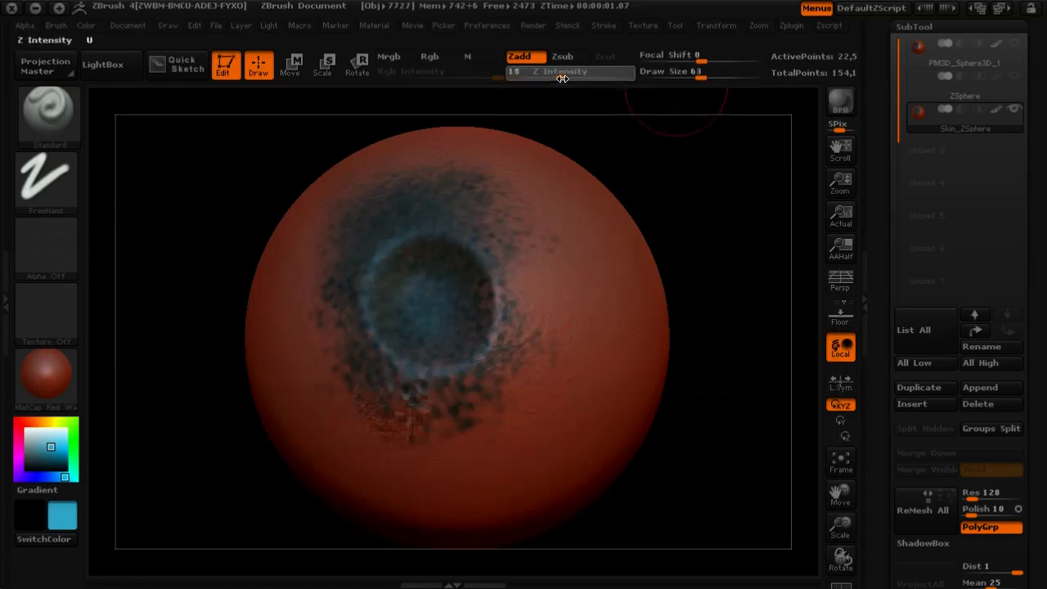
key("Return")
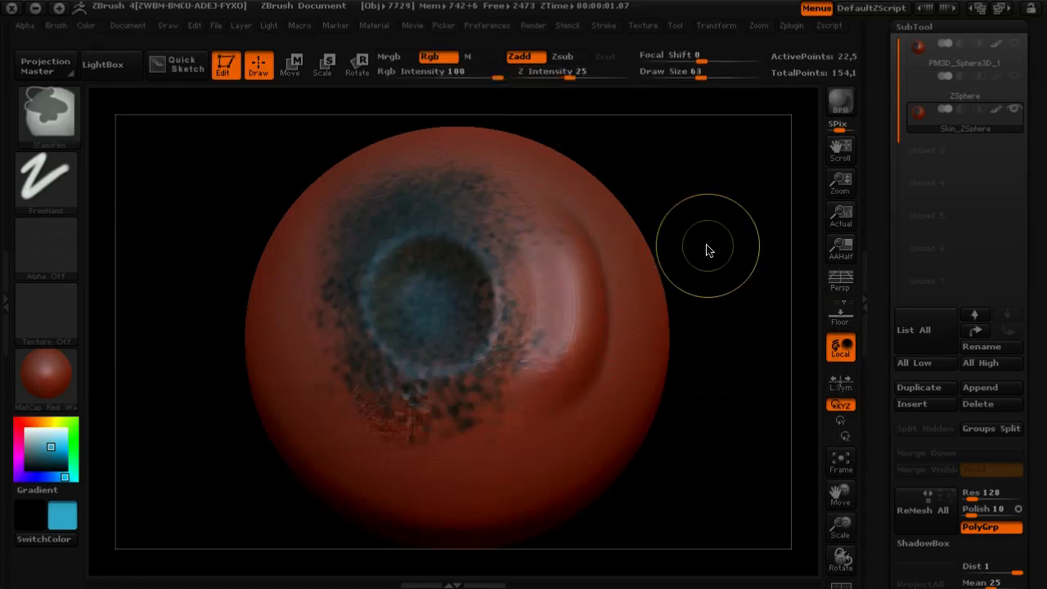
left_click_drag(683, 208, 673, 227, "alt")
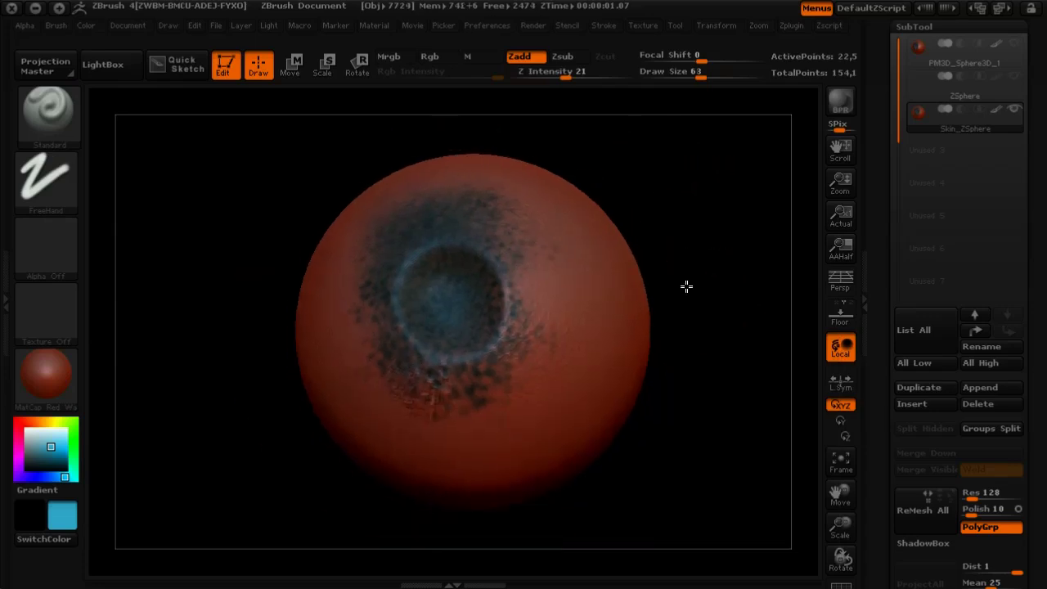
left_click_drag(686, 286, 670, 276, "alt")
left_click_drag(1032, 166, 1035, 235)
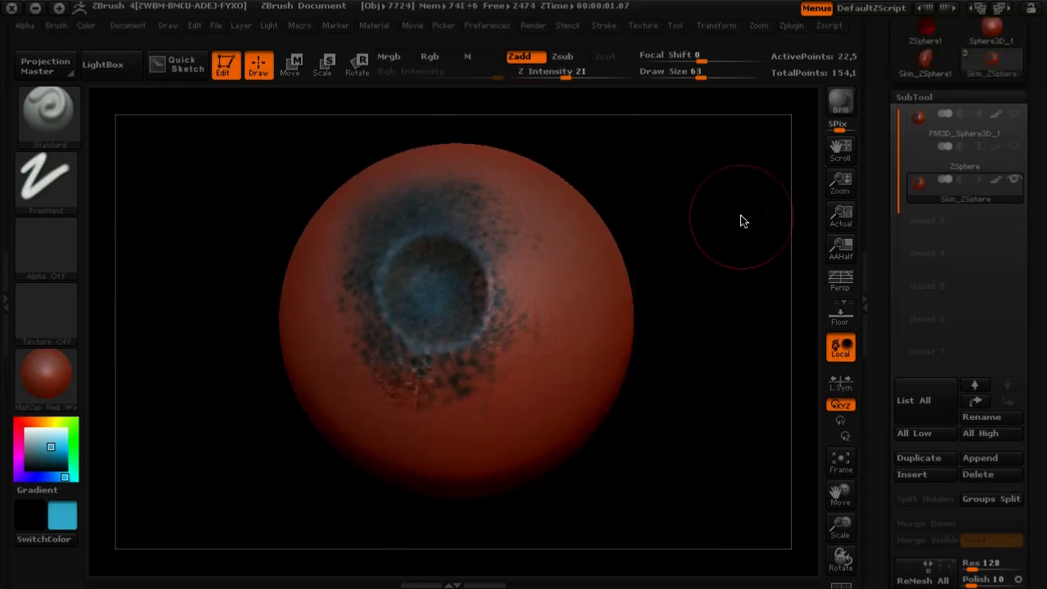